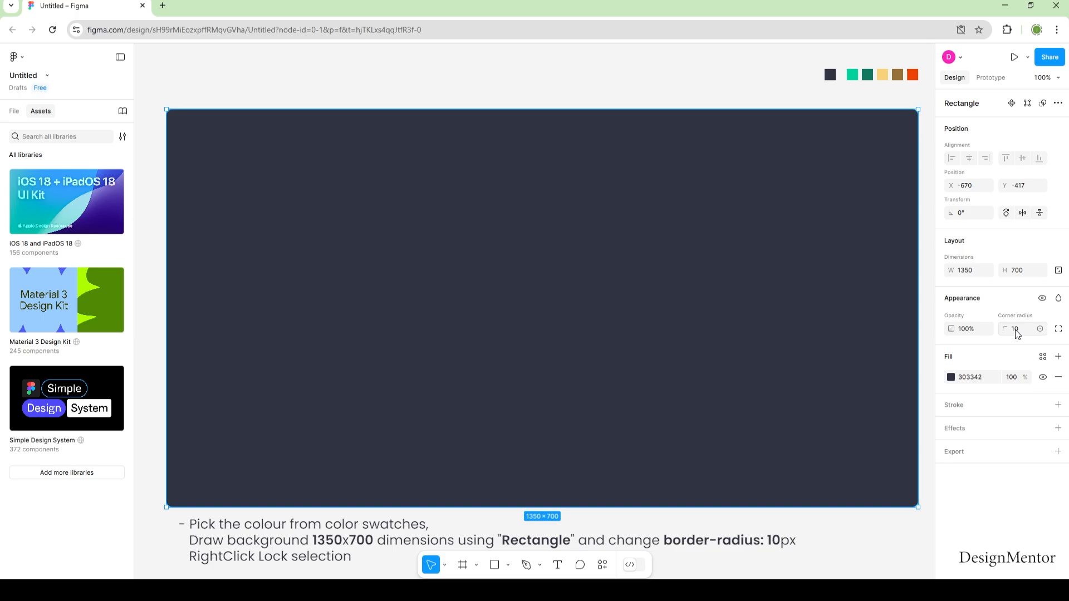
# Lock the dark 1350 × 700 background rectangle and deselect it
pyautogui.rightClick(534, 278)
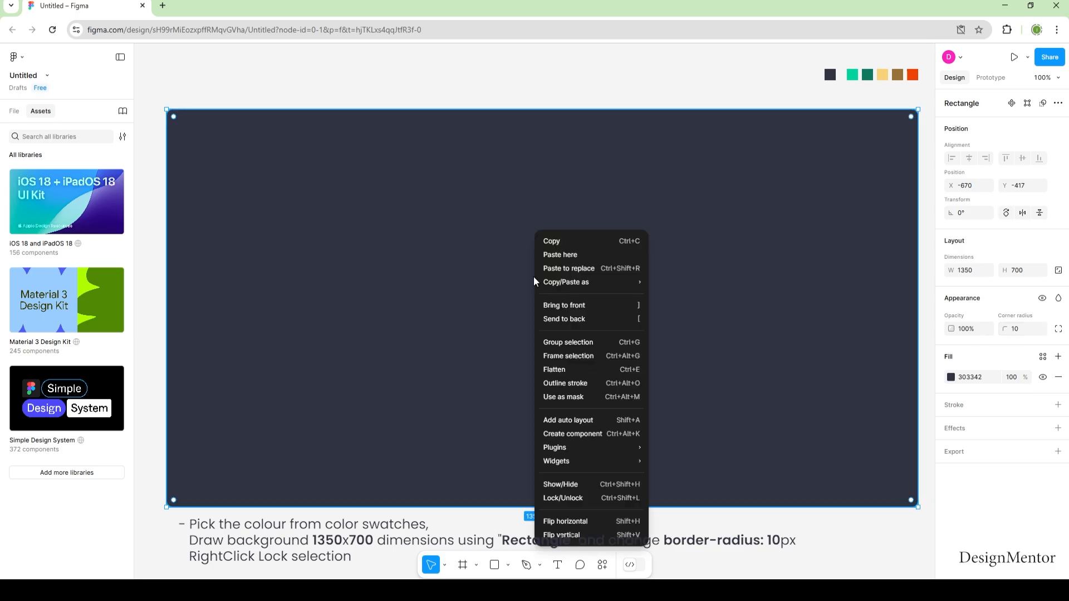
pyautogui.click(587, 498)
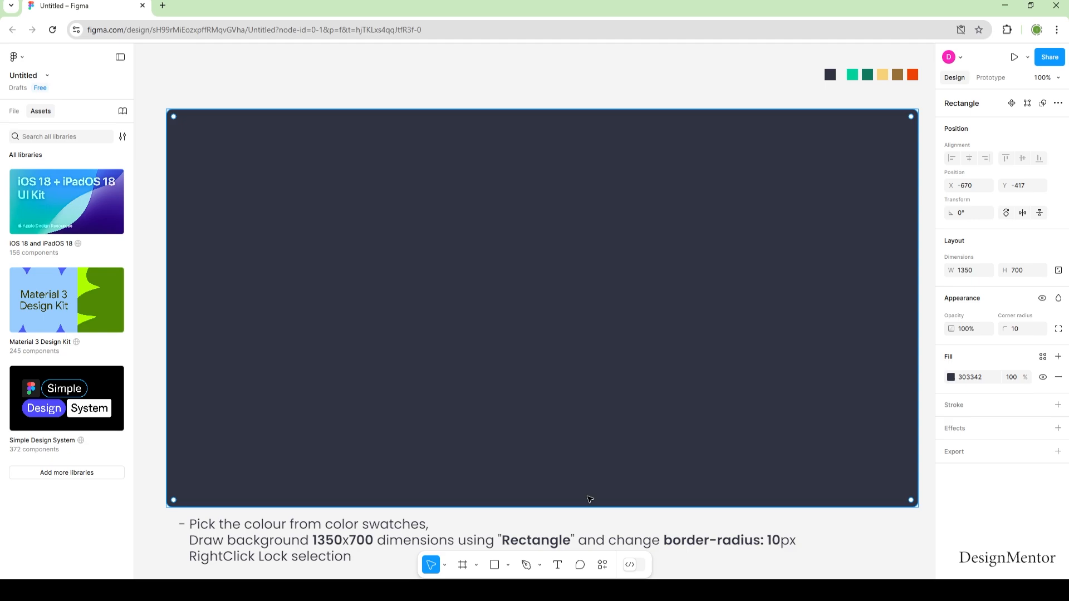
pyautogui.click(714, 548)
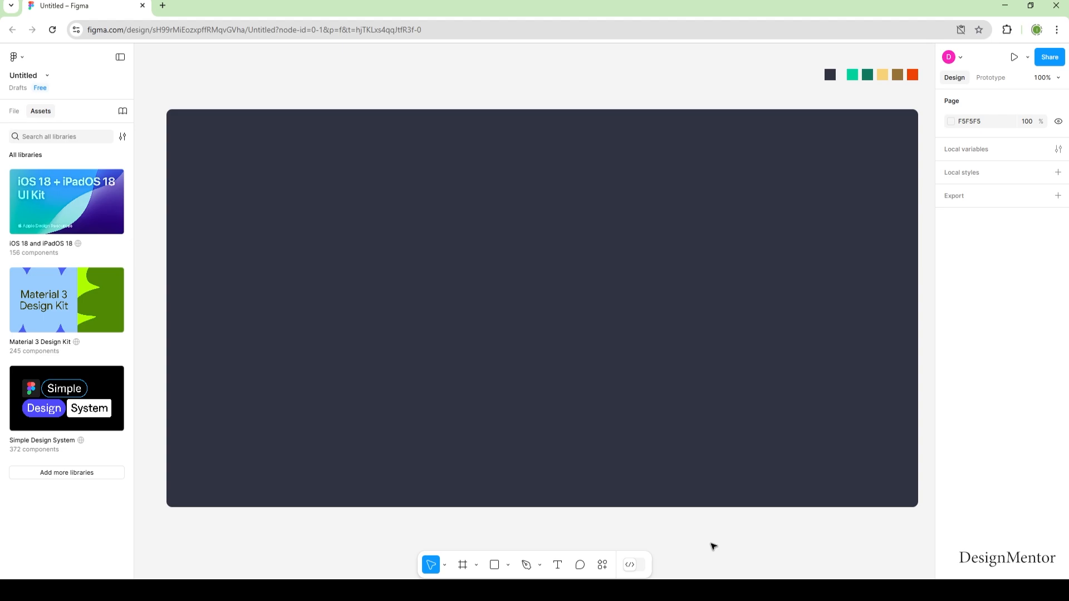
# Draw a 600 × 600 circle with the Ellipse tool and centre it on the dark background
pyautogui.click(508, 565)
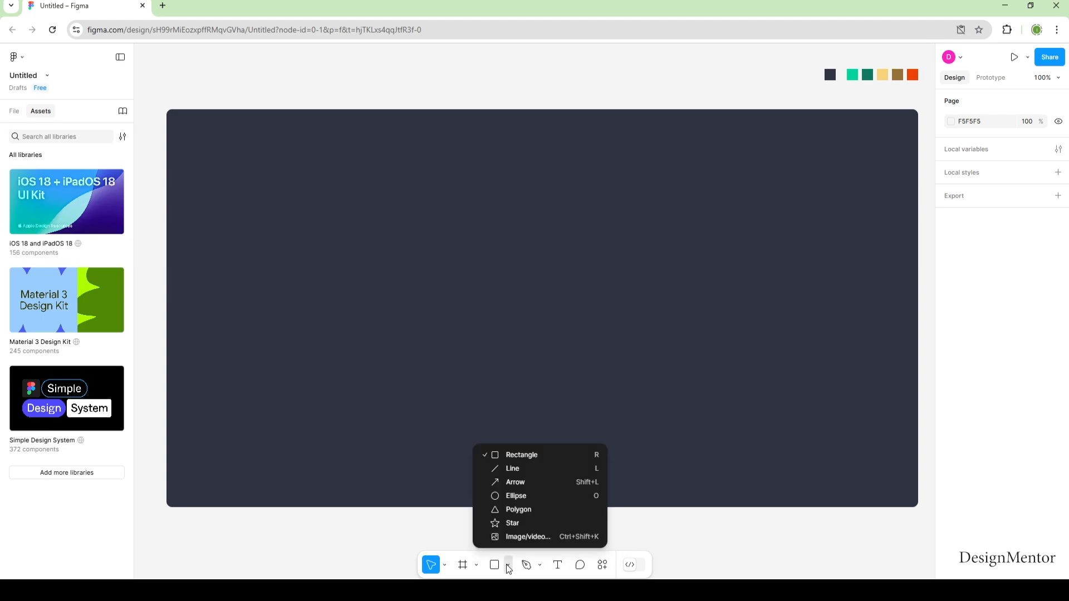
pyautogui.click(504, 495)
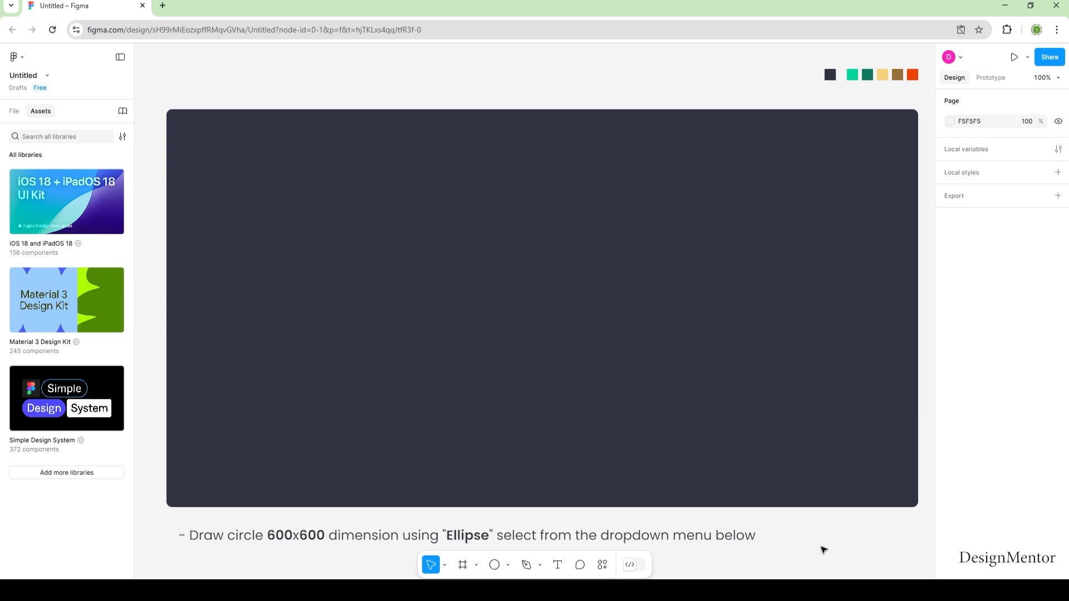
pyautogui.click(509, 565)
pyautogui.click(510, 496)
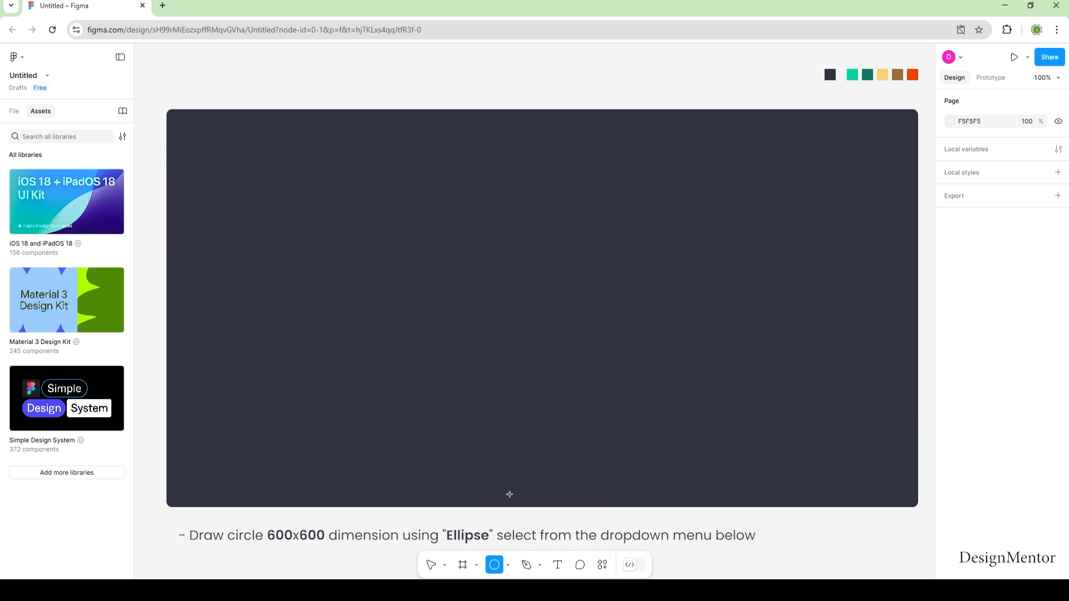
pyautogui.click(525, 293)
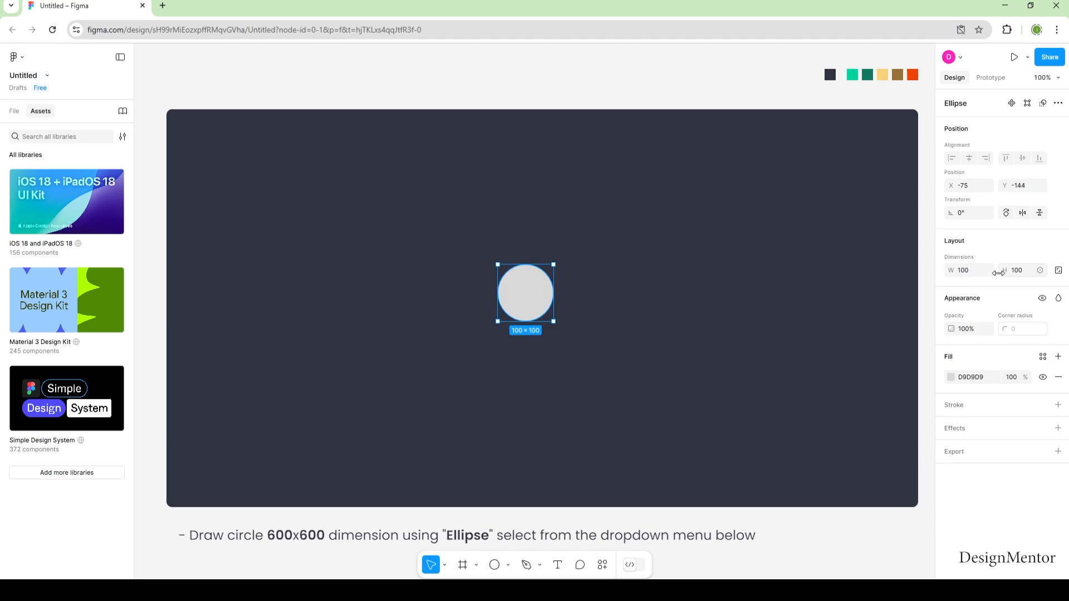
pyautogui.click(973, 271)
pyautogui.write('600')
pyautogui.press('Tab')
pyautogui.write('600')
pyautogui.press('Return')
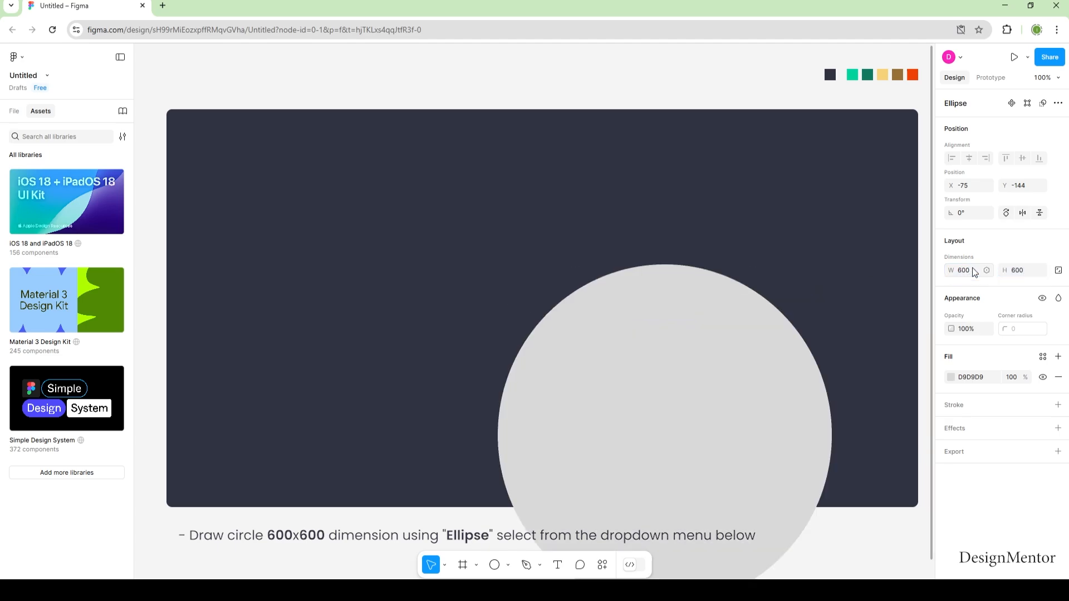
pyautogui.moveTo(674, 446); pyautogui.dragTo(557, 321)
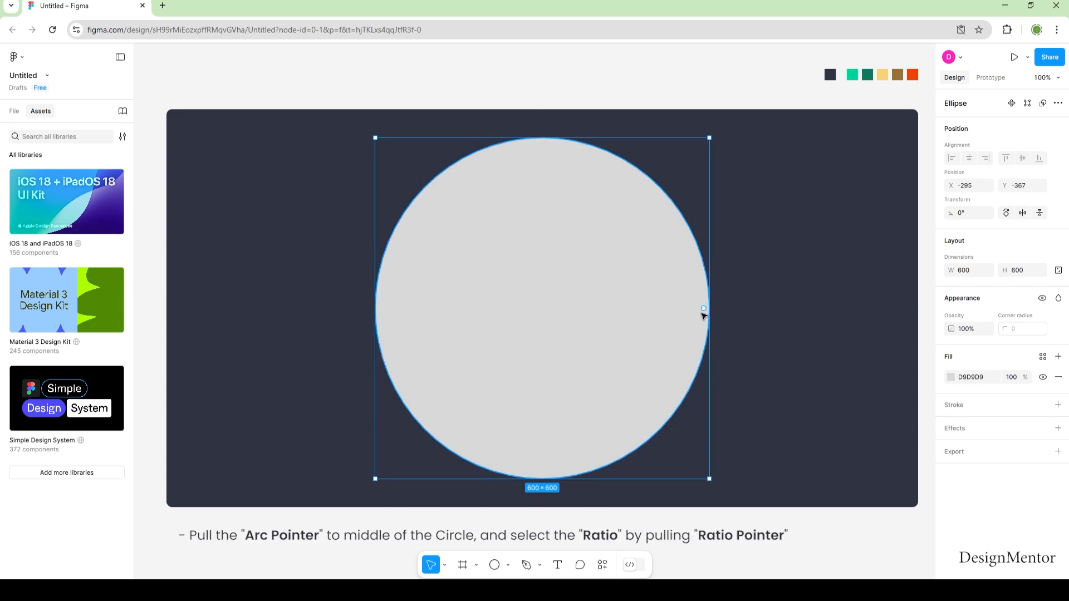
# Turn the circle into a ring segment with arc start 135°, sweep 12.5% and ratio 80%
pyautogui.moveTo(704, 309); pyautogui.dragTo(600, 381)
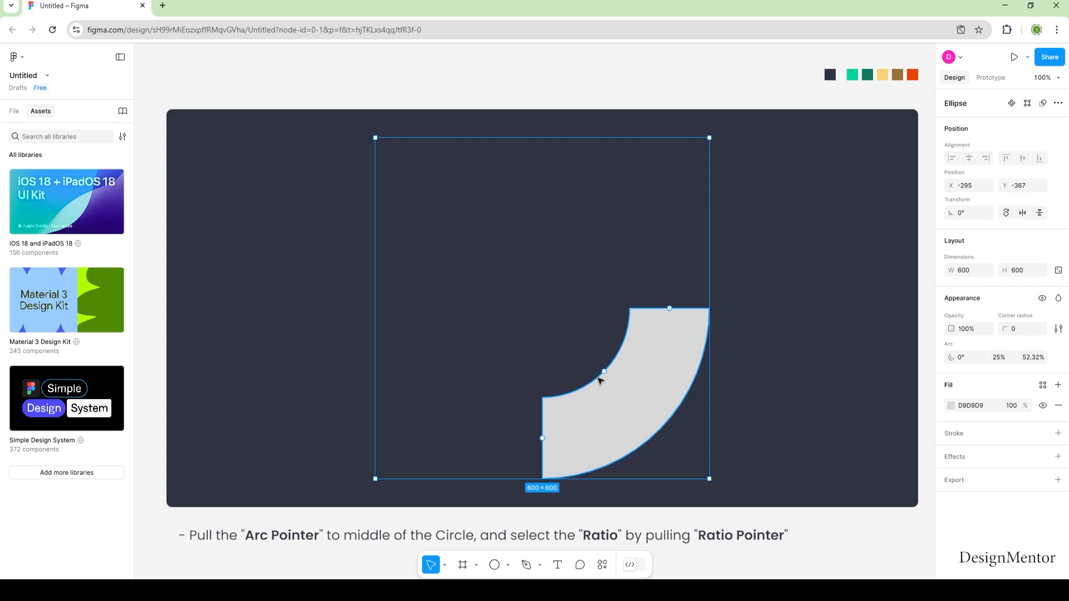
pyautogui.click(966, 360)
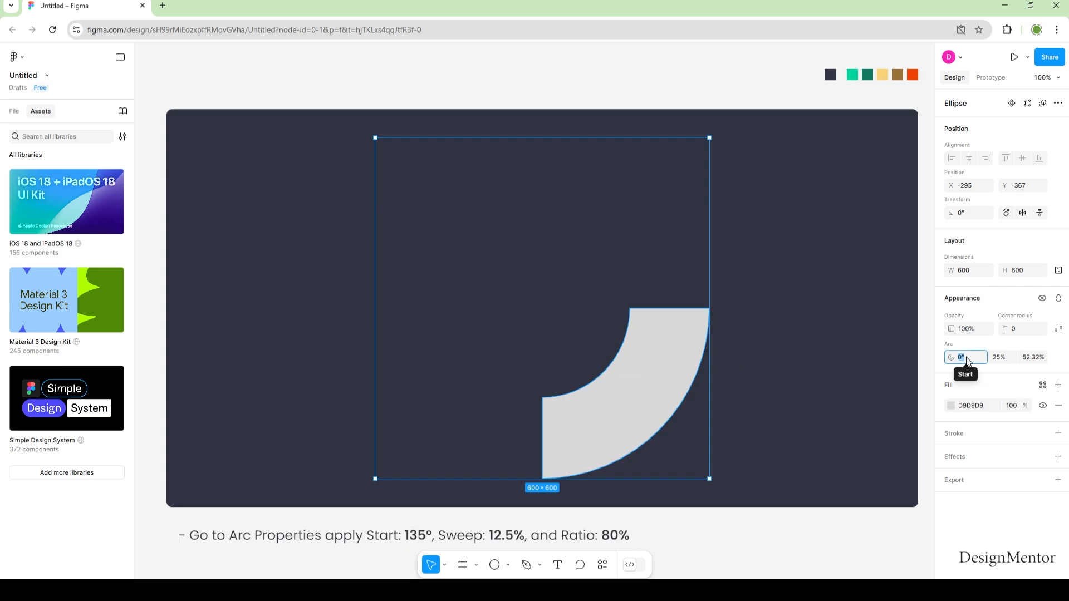
pyautogui.write('135')
pyautogui.press('Tab')
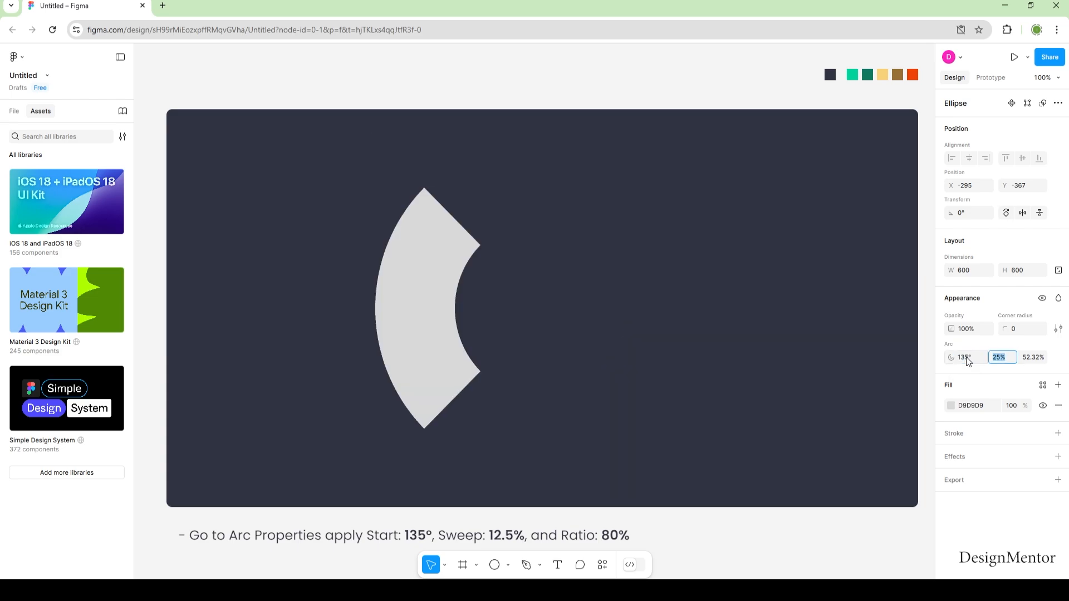
pyautogui.write('12')
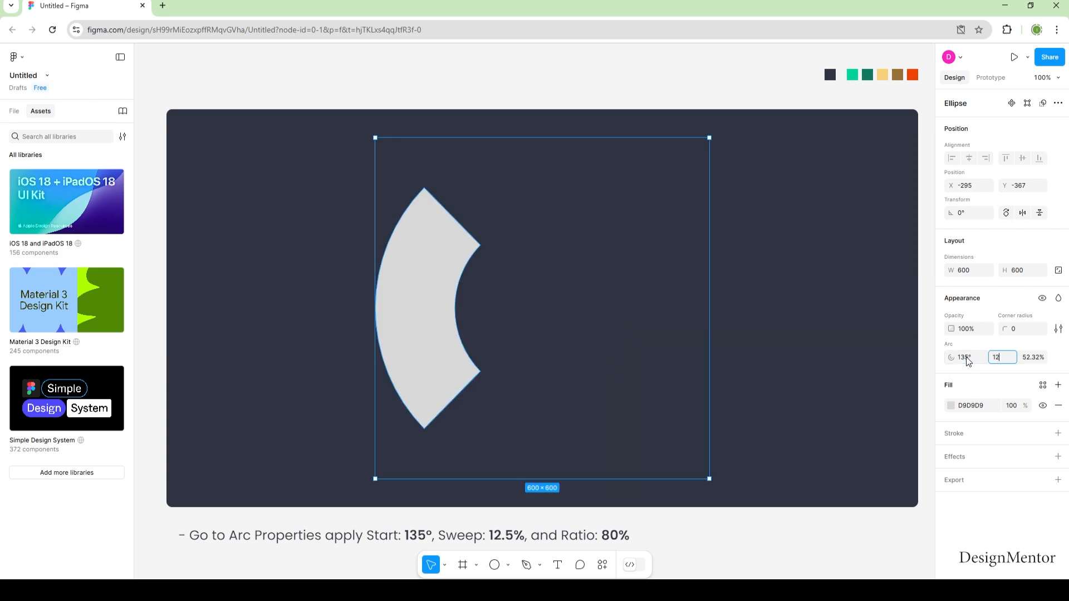
pyautogui.write('.5')
pyautogui.press('Tab')
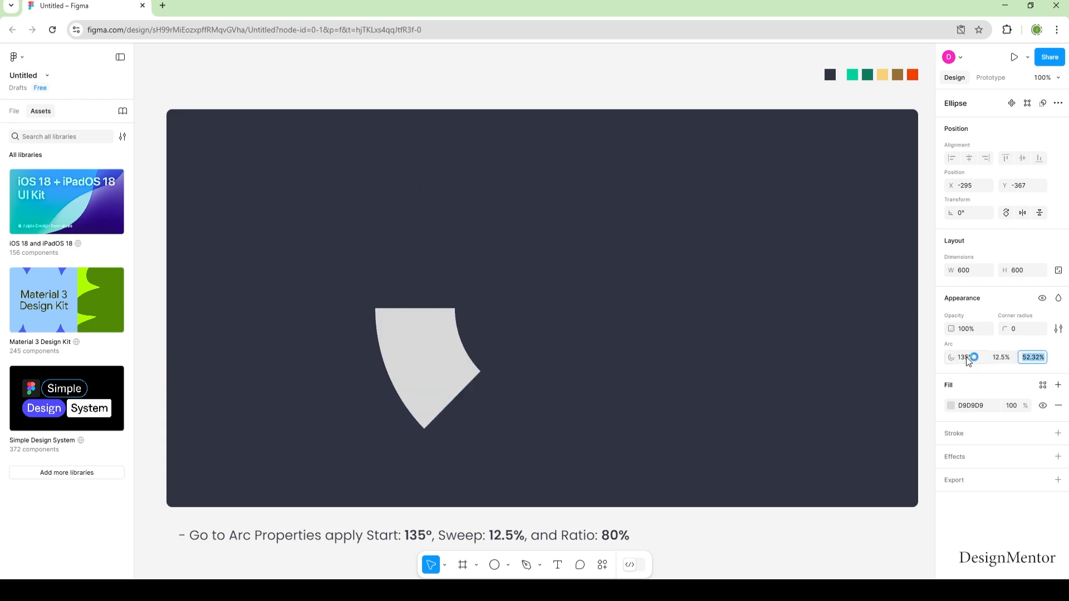
pyautogui.write('80')
pyautogui.press('Return')
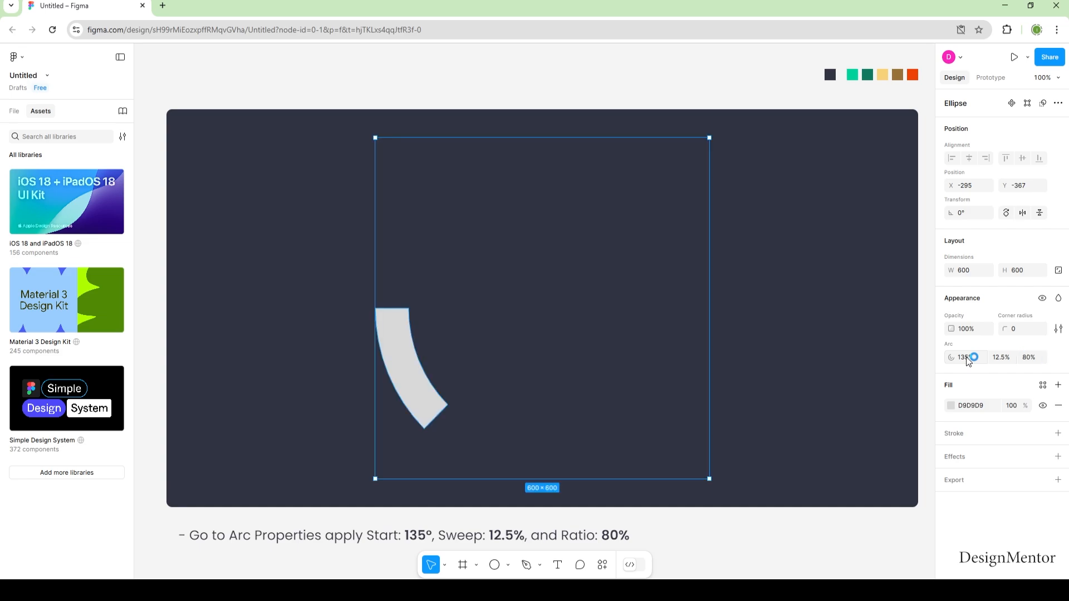
pyautogui.click(567, 361)
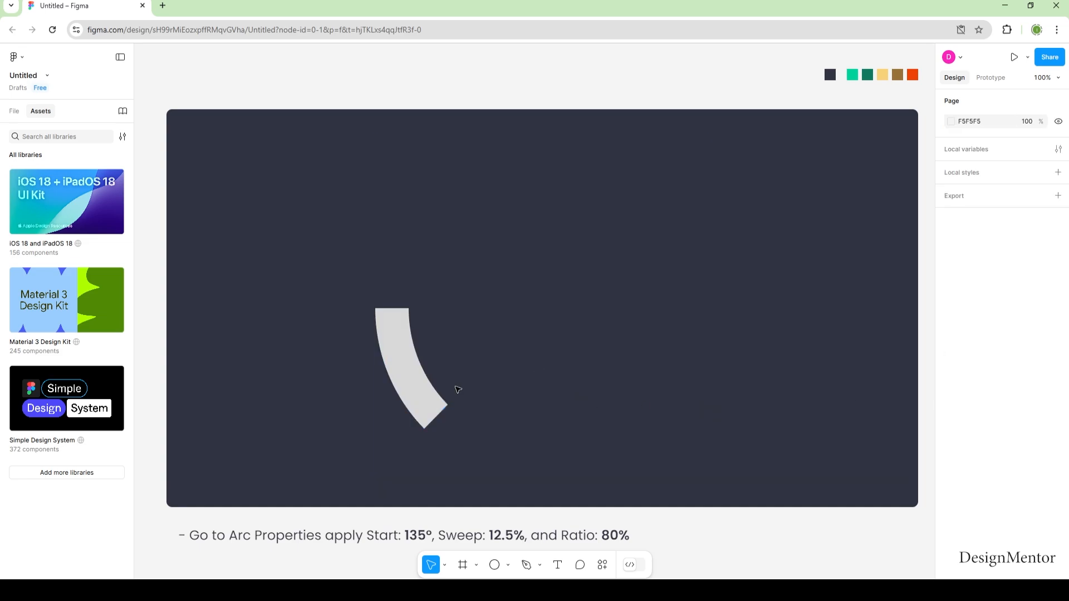
# Fill the ring segment with the light green 00D29B sampled from the colour swatches
pyautogui.click(412, 385)
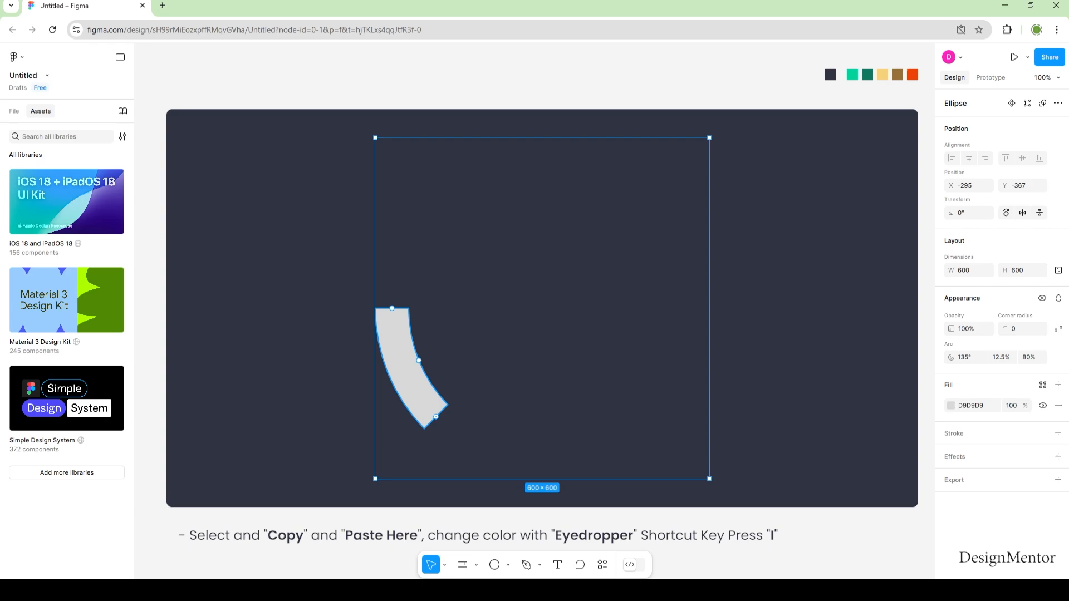
pyautogui.press('i')
pyautogui.click(852, 75)
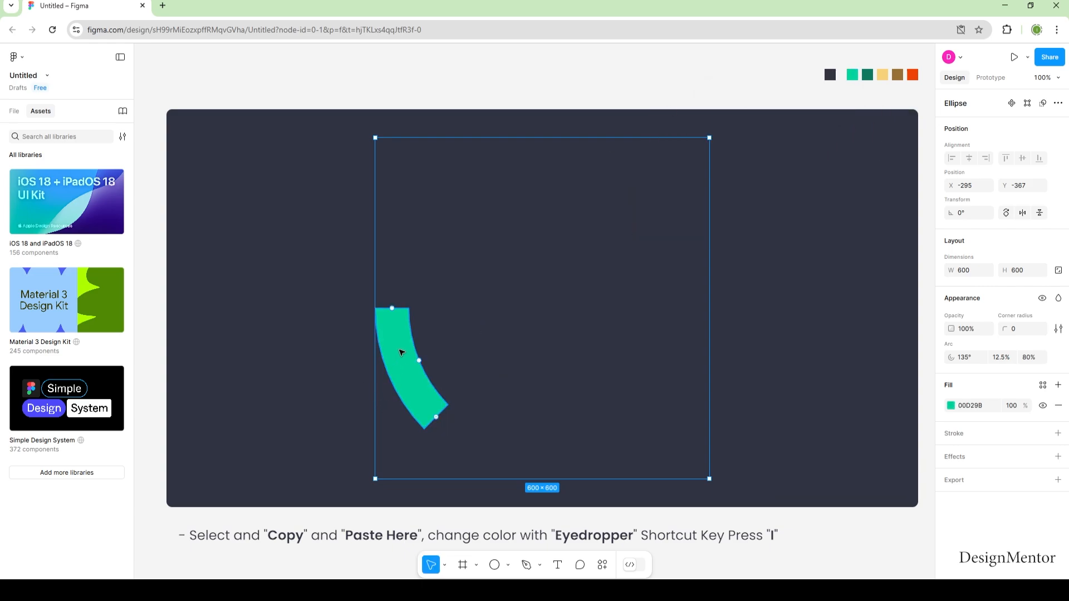
# Duplicate the light green segment in place, set the copy's arc start to 180° and fill it with the swatch green 10795E
pyautogui.moveTo(438, 417); pyautogui.dragTo(403, 313)
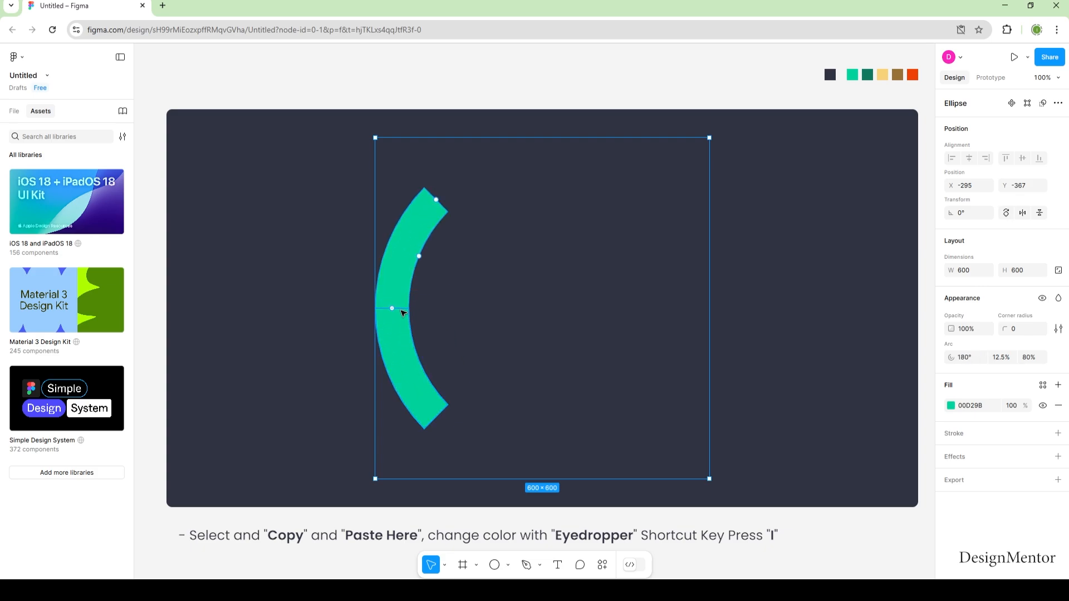
pyautogui.press('i')
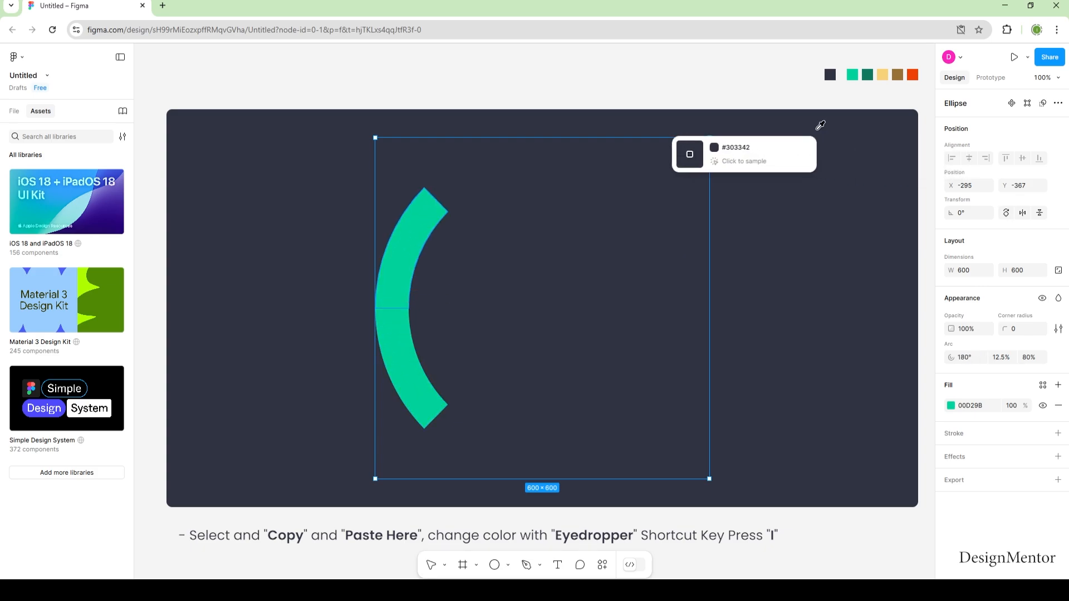
pyautogui.click(868, 72)
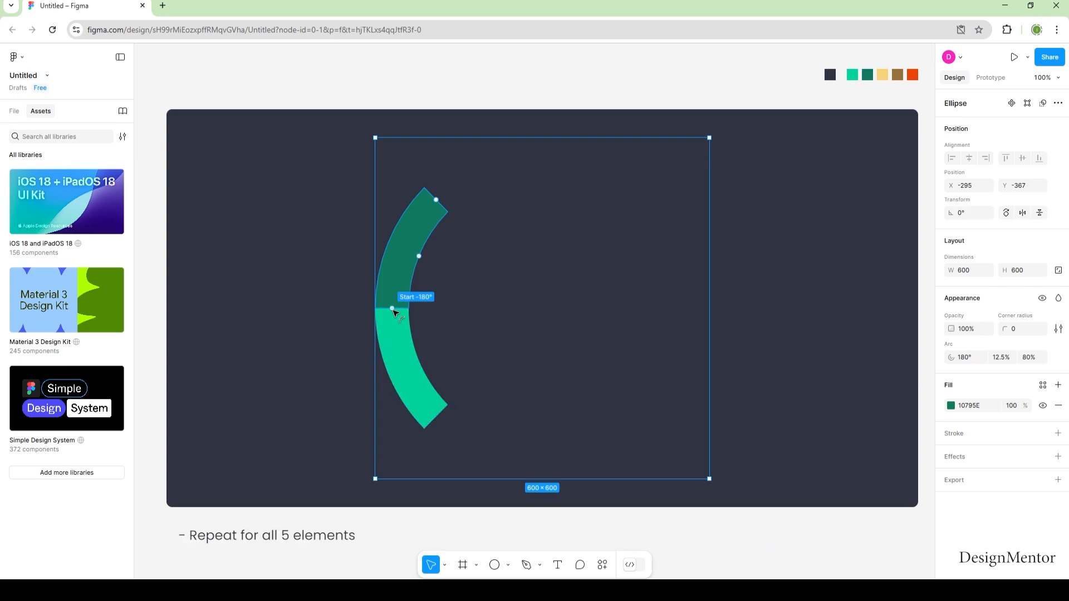
# Continue the ring with duplicated segments: two in swatch yellow F8D27A from -135° across the top, and one in brown 987239 starting at -45°
pyautogui.moveTo(393, 308); pyautogui.dragTo(440, 201)
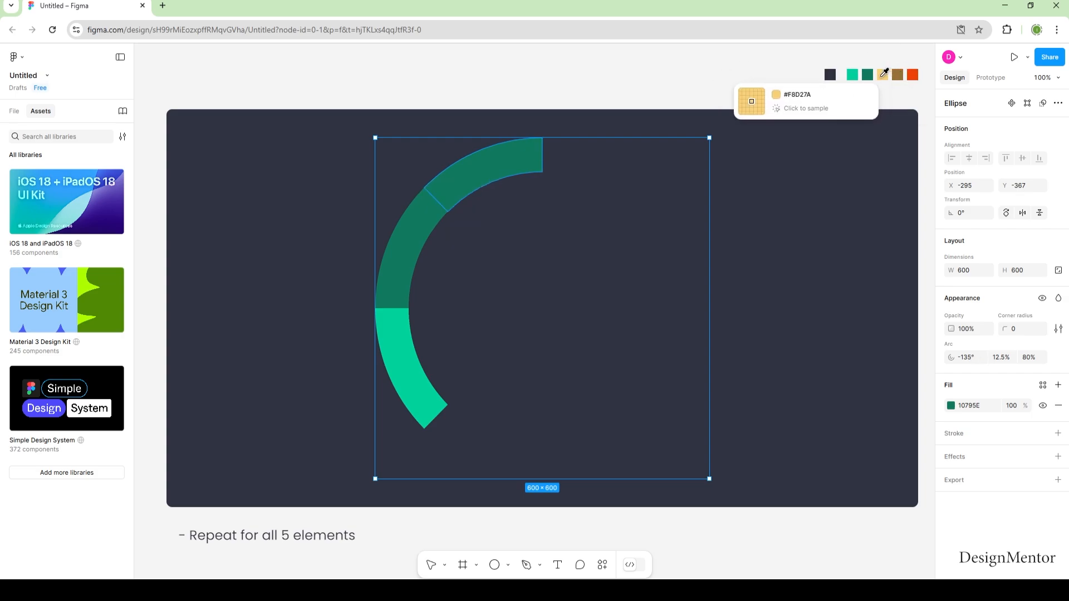
pyautogui.click(882, 75)
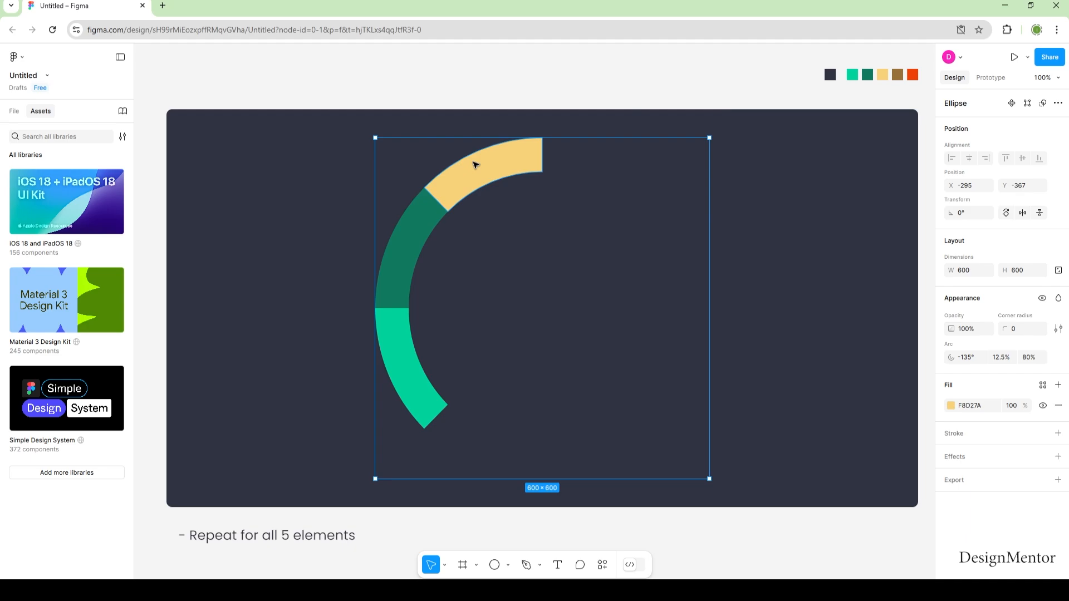
pyautogui.moveTo(440, 203); pyautogui.dragTo(647, 208)
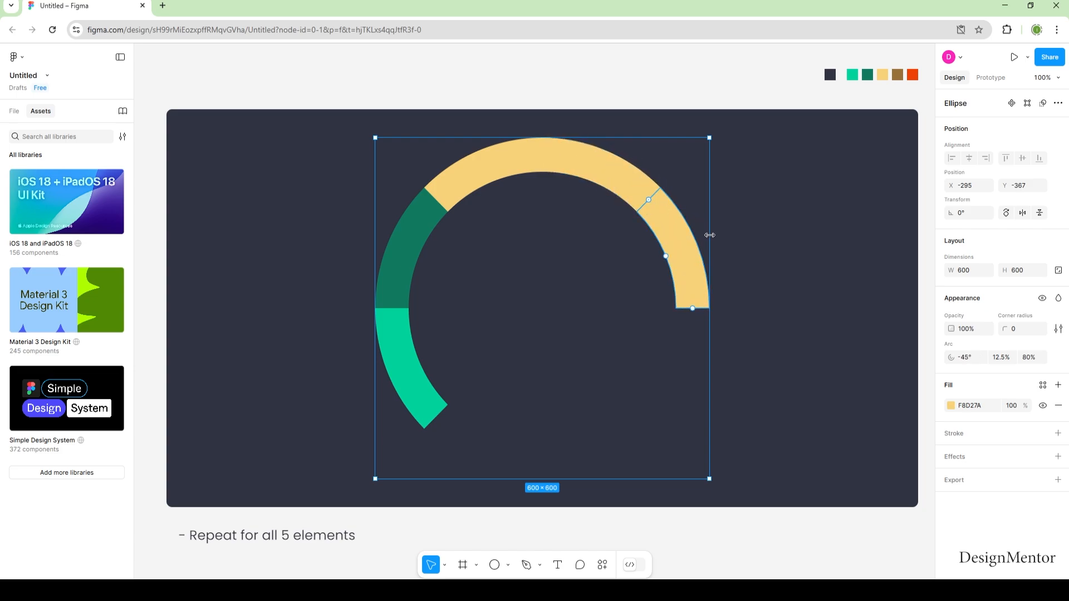
pyautogui.press('i')
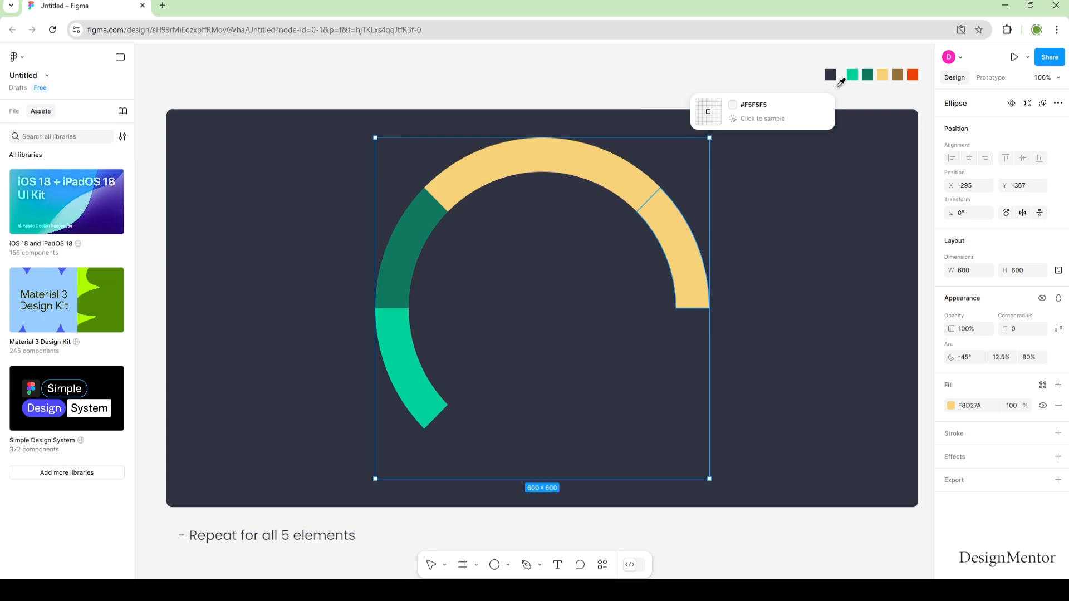
pyautogui.click(897, 75)
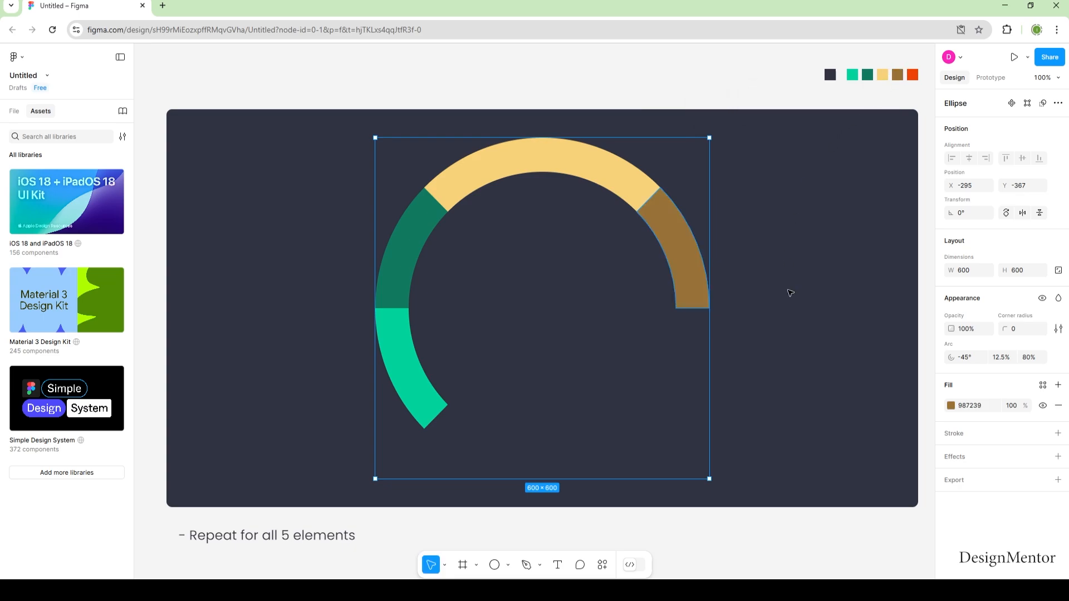
# Duplicate the brown segment in place, set the copy's arc start to 0° and fill it with the swatch orange-red EF4206
pyautogui.moveTo(647, 205); pyautogui.dragTo(692, 313)
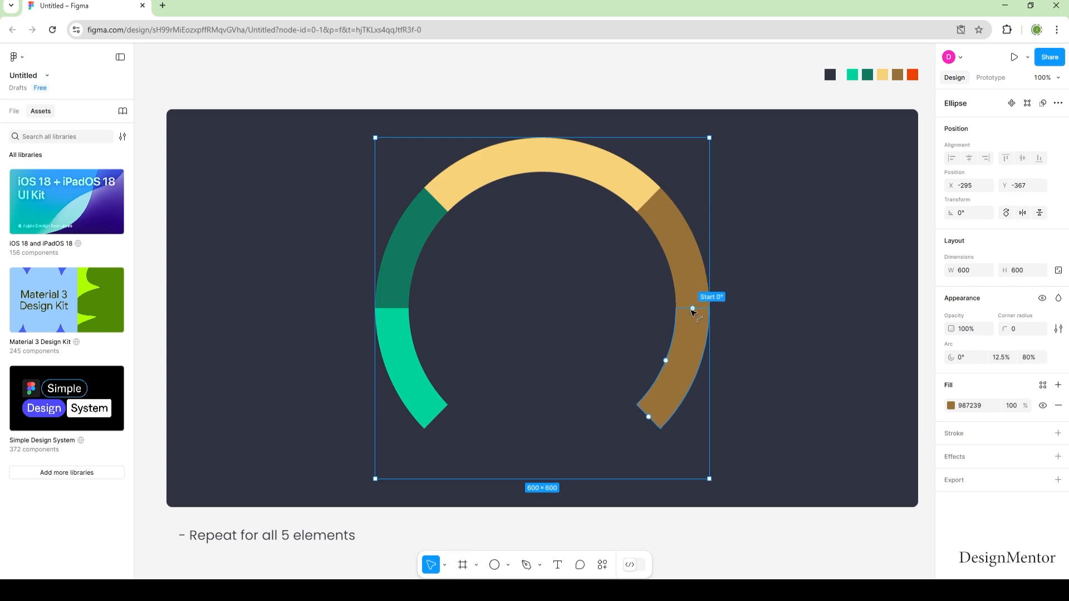
pyautogui.press('i')
pyautogui.click(913, 74)
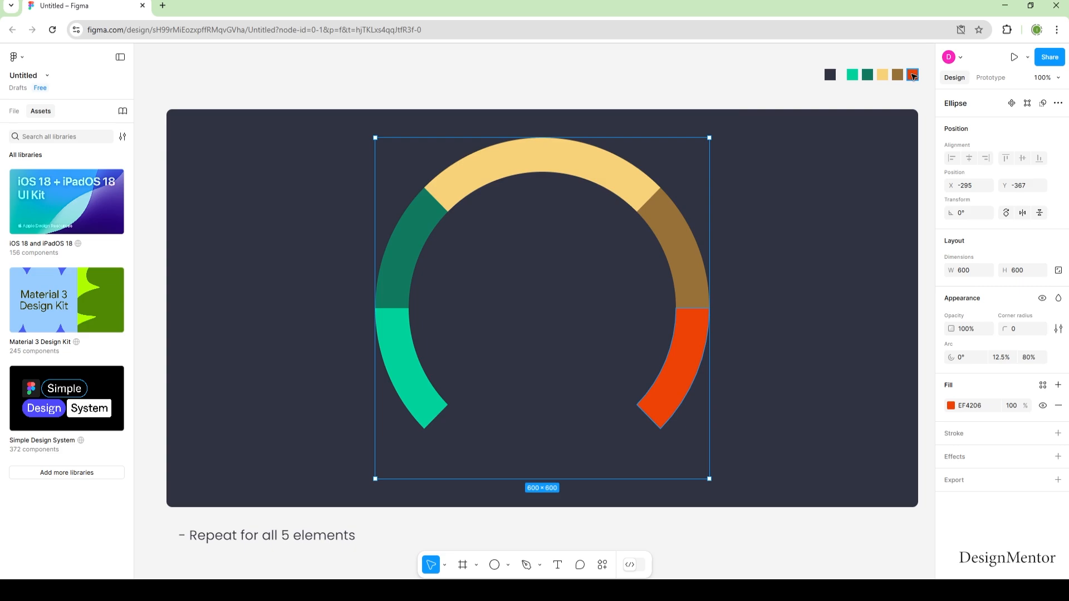
pyautogui.press('Escape')
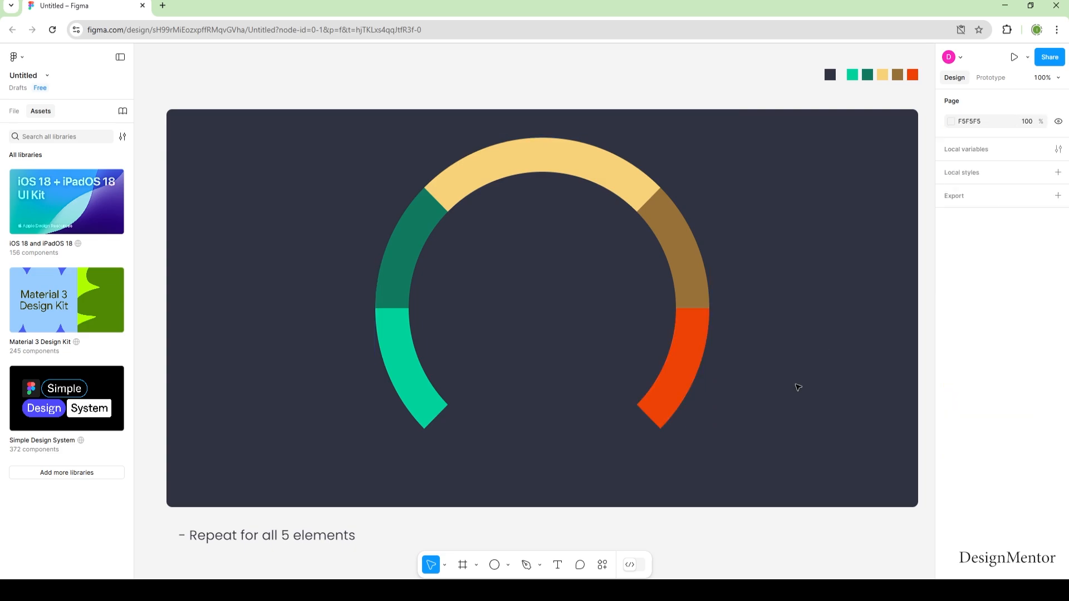
pyautogui.click(418, 388)
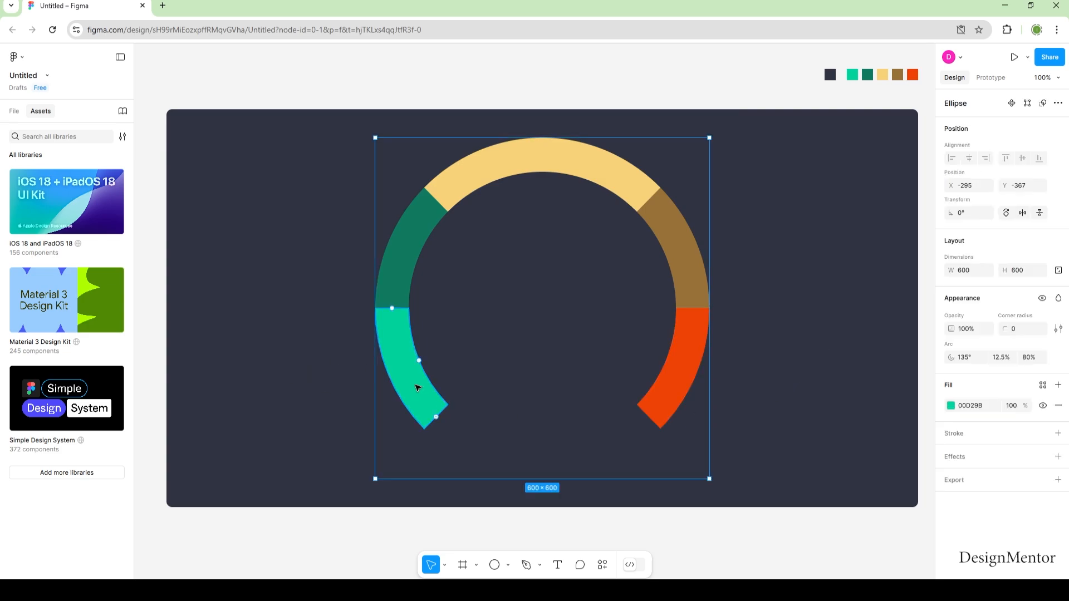
pyautogui.click(796, 443)
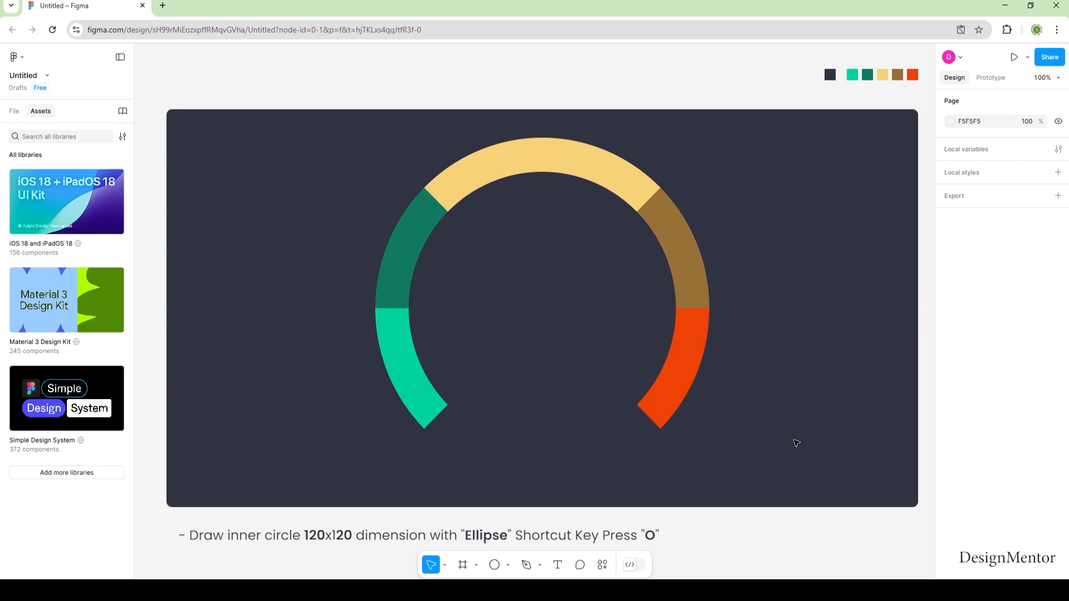
# Draw a 120 × 120 inner circle with the Ellipse tool and centre it within the coloured ring
pyautogui.press('o')
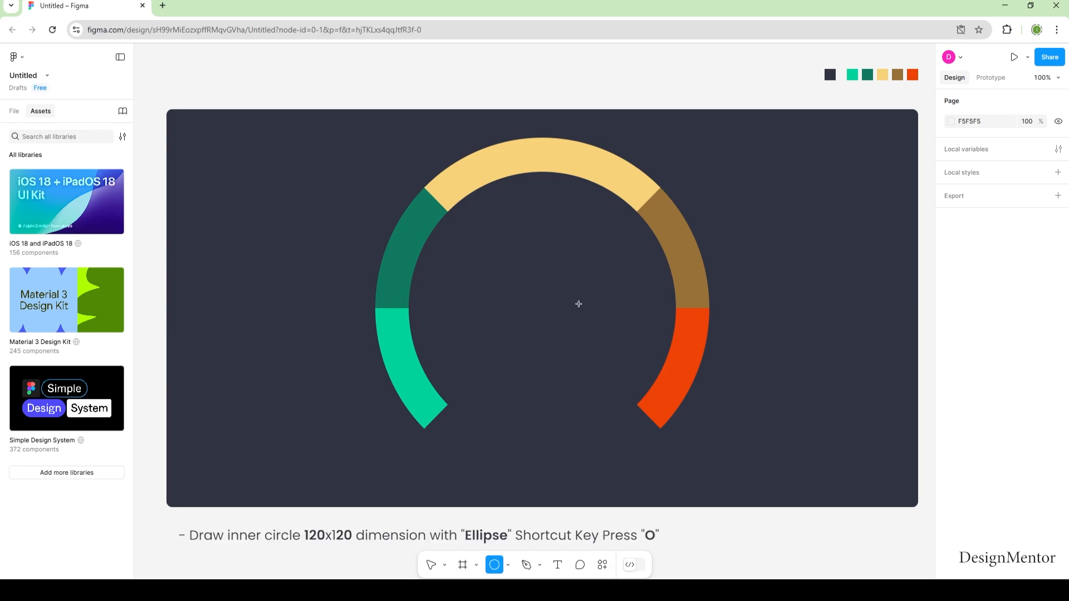
pyautogui.click(525, 297)
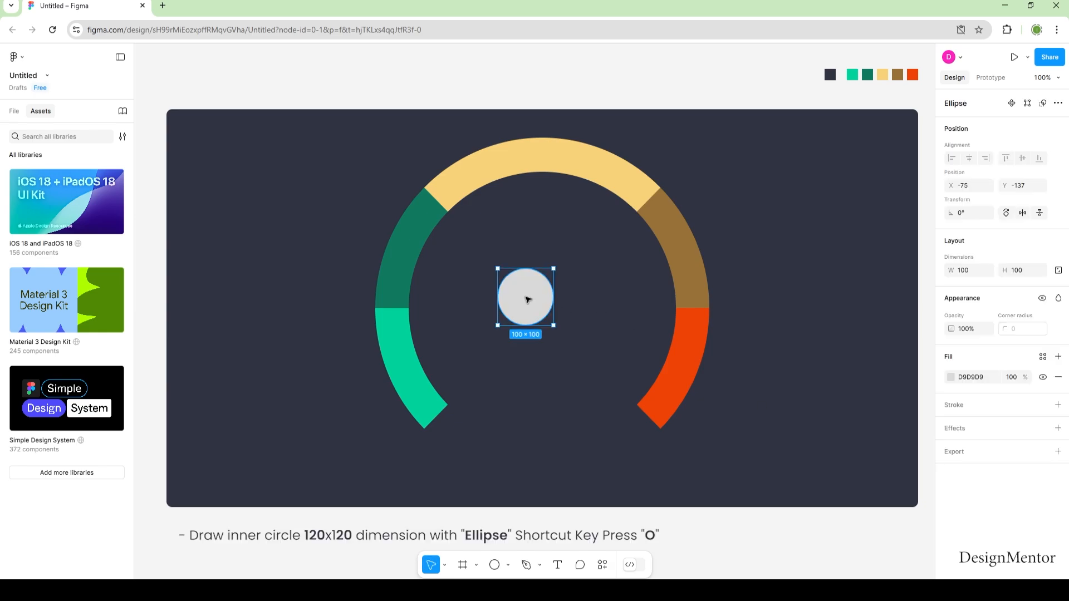
pyautogui.click(967, 278)
pyautogui.write('120')
pyautogui.press('Tab')
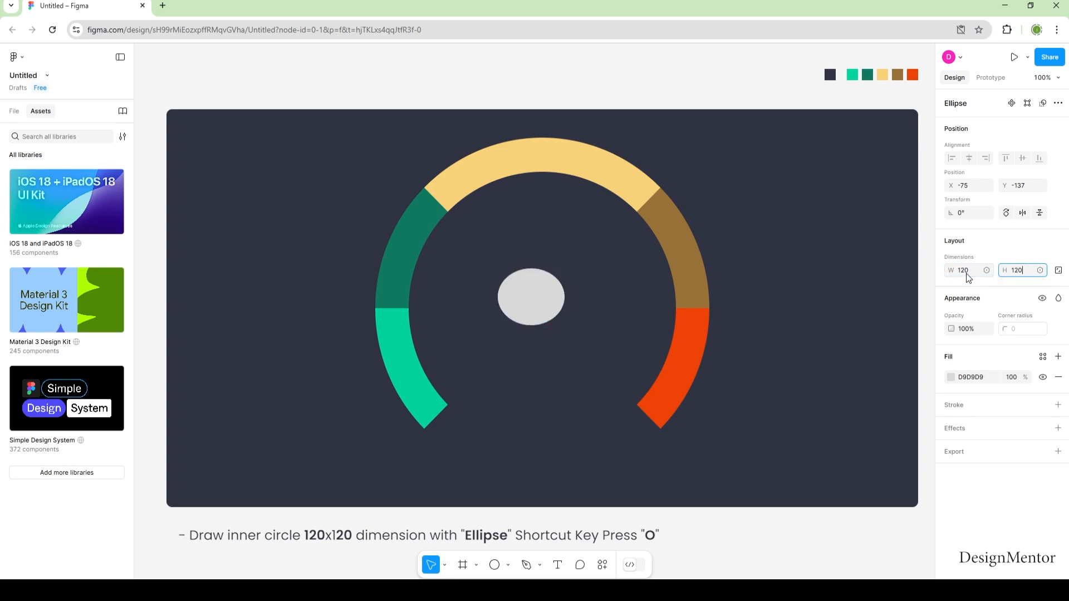
pyautogui.write('120')
pyautogui.press('Return')
pyautogui.moveTo(533, 312)
pyautogui.mouseDown()
pyautogui.moveTo(554, 313)
pyautogui.moveTo(545, 318)
pyautogui.mouseUp()
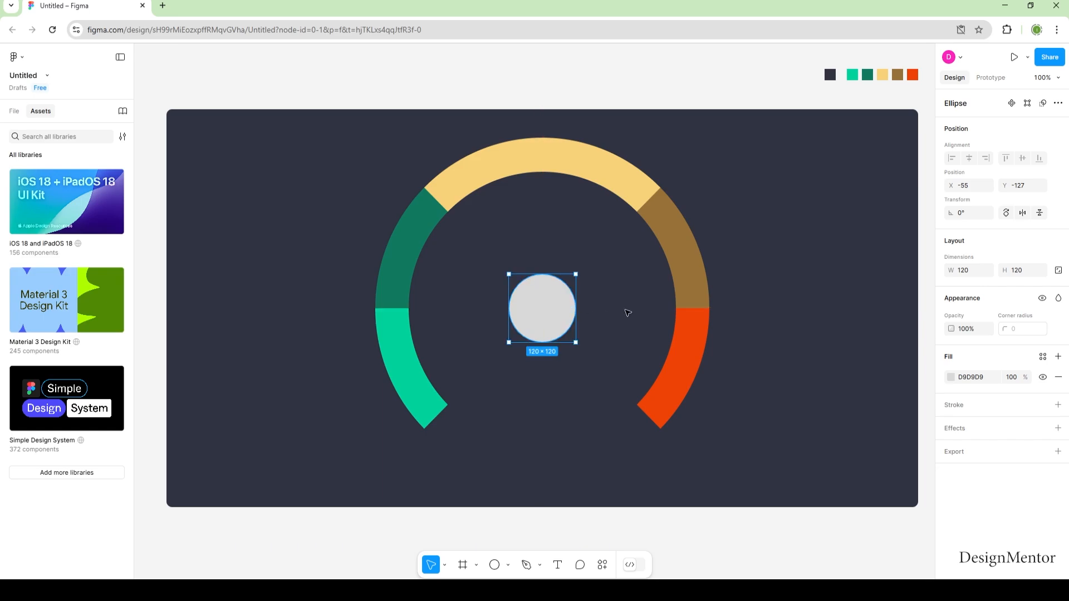
# Draw a 100 × 100 circle over the grey inner circle with the Ellipse tool and fill it white FFFFFF
pyautogui.click(589, 477)
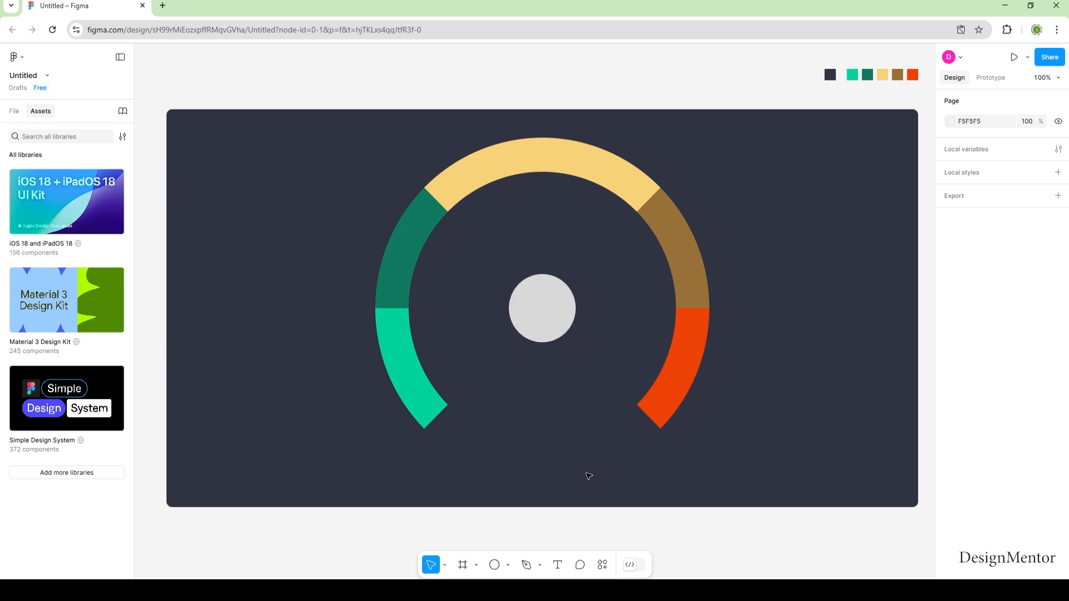
pyautogui.click(495, 565)
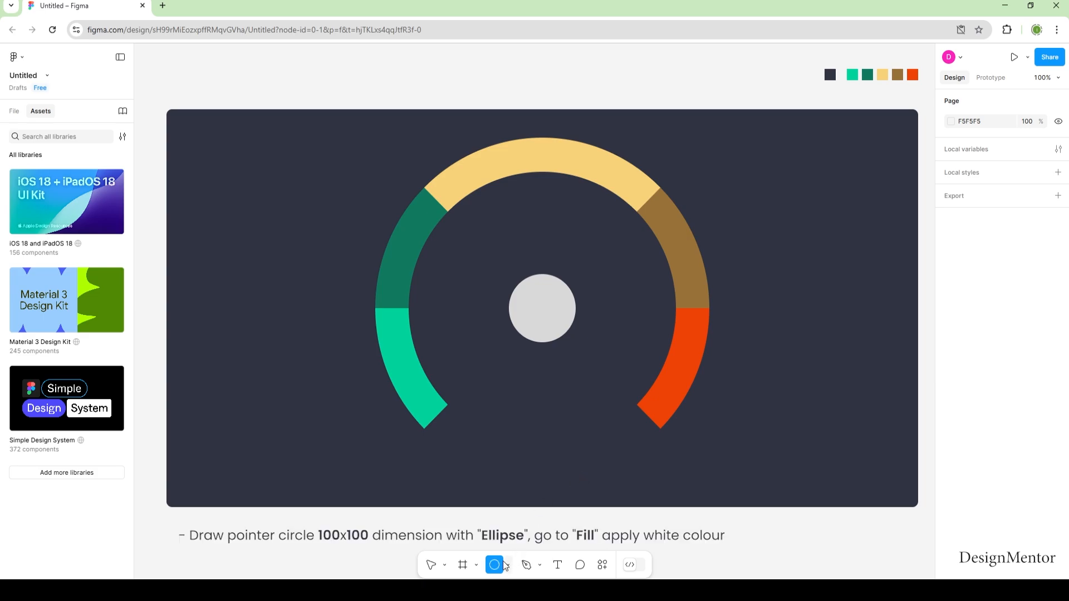
pyautogui.click(541, 314)
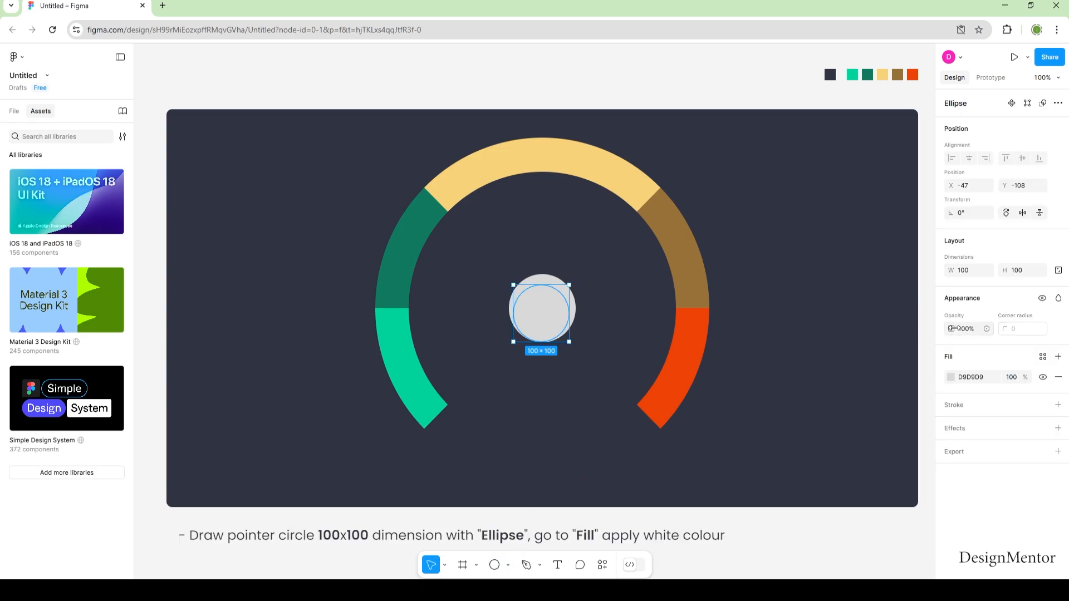
pyautogui.click(950, 379)
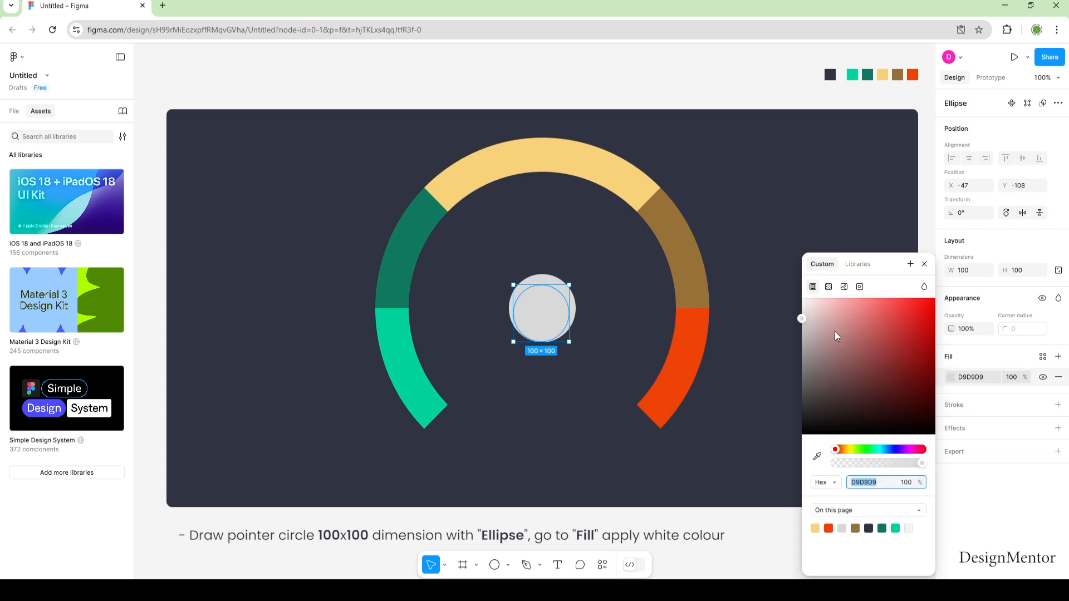
pyautogui.write('FFFFFF')
pyautogui.press('Return')
# Centre the white circle within the grey inner circle and deselect it
pyautogui.click(557, 313)
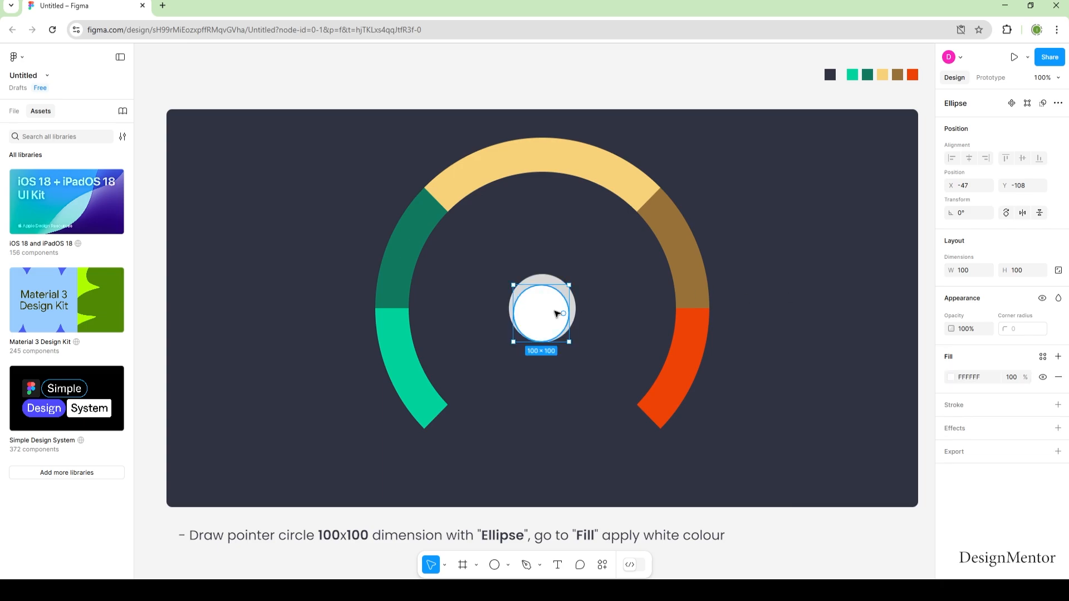
pyautogui.moveTo(544, 312); pyautogui.dragTo(547, 310)
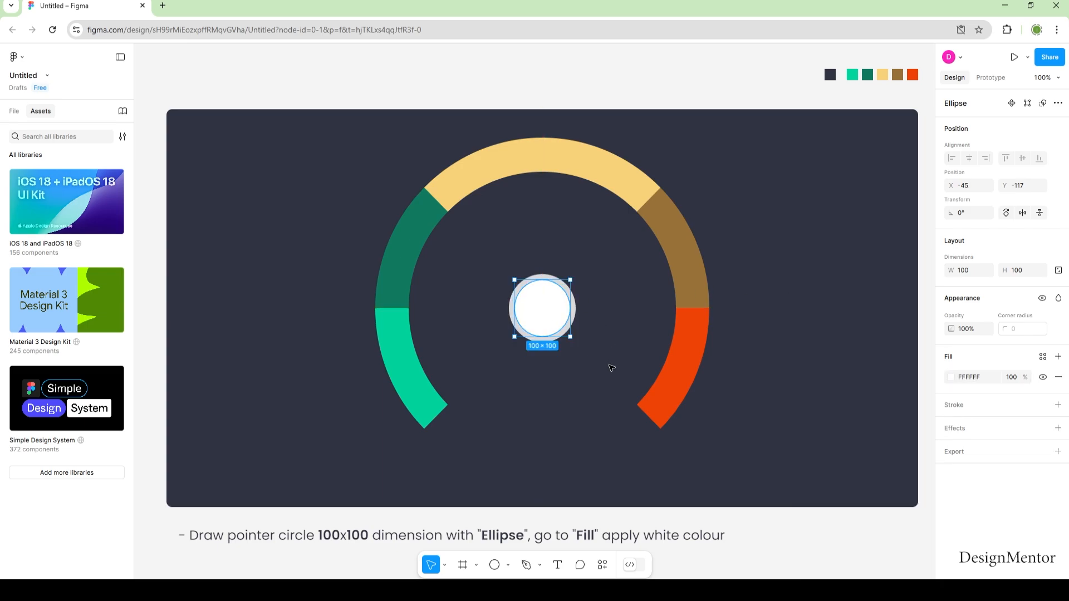
pyautogui.click(613, 370)
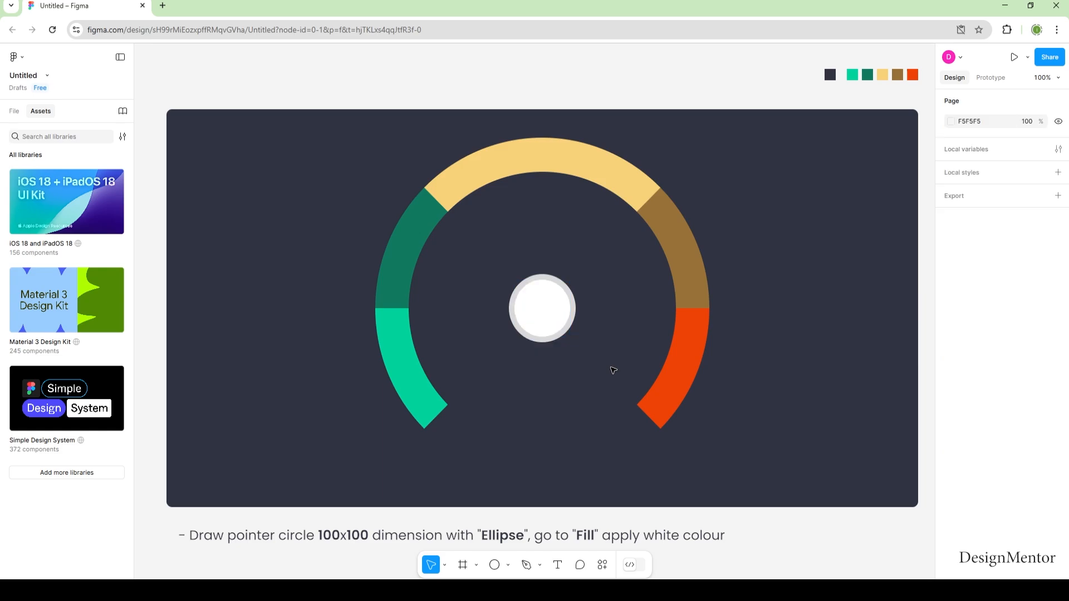
# Draw a closed triangular needle with the Pen tool, its base inside the white circle and its tip toward the yellow-brown boundary
pyautogui.press('p')
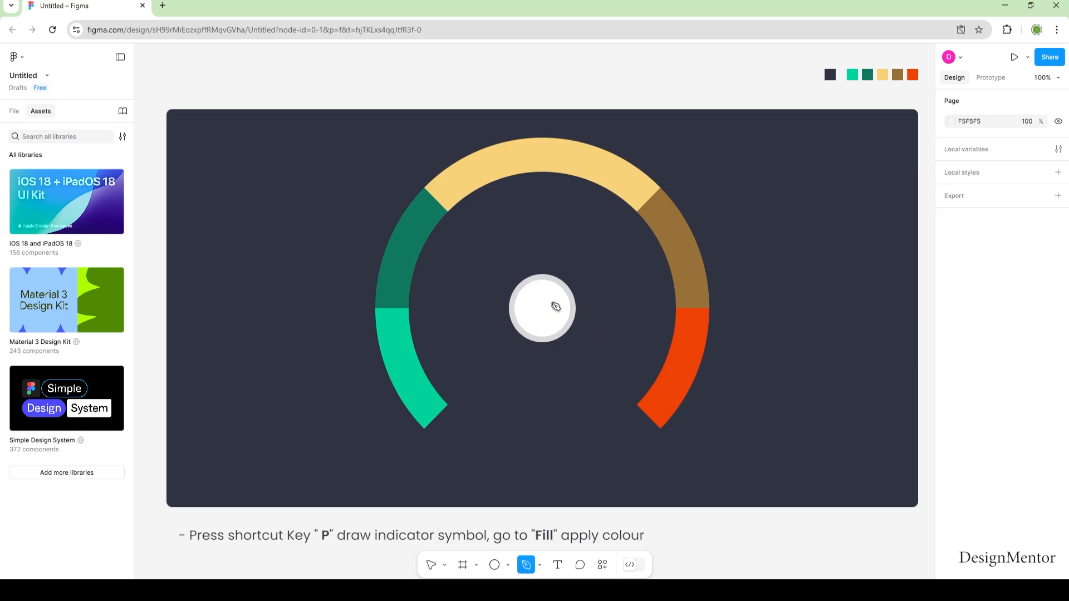
pyautogui.click(618, 239)
pyautogui.click(558, 315)
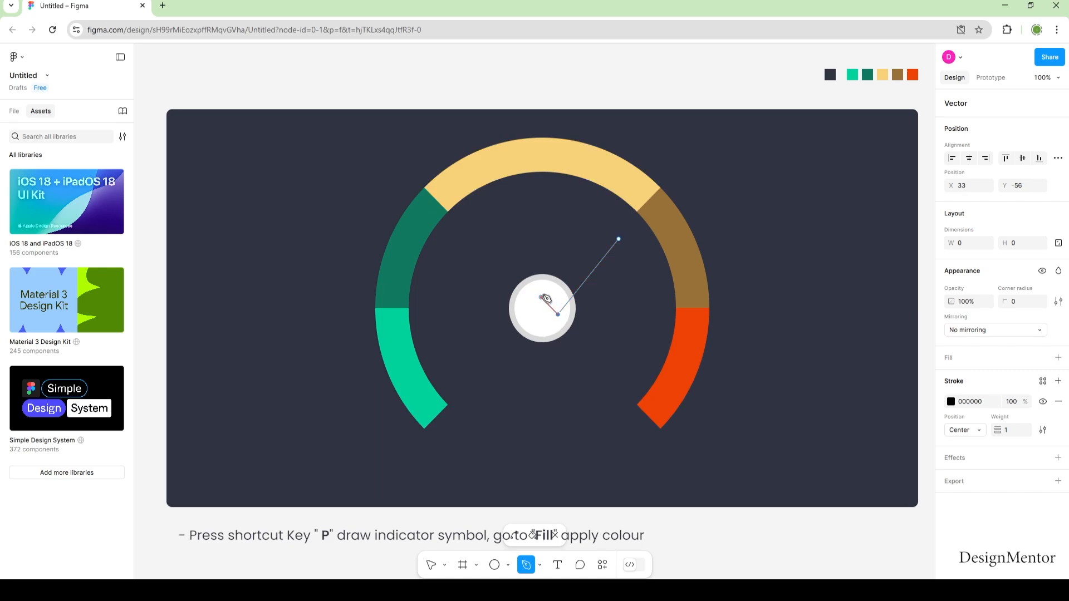
pyautogui.click(544, 295)
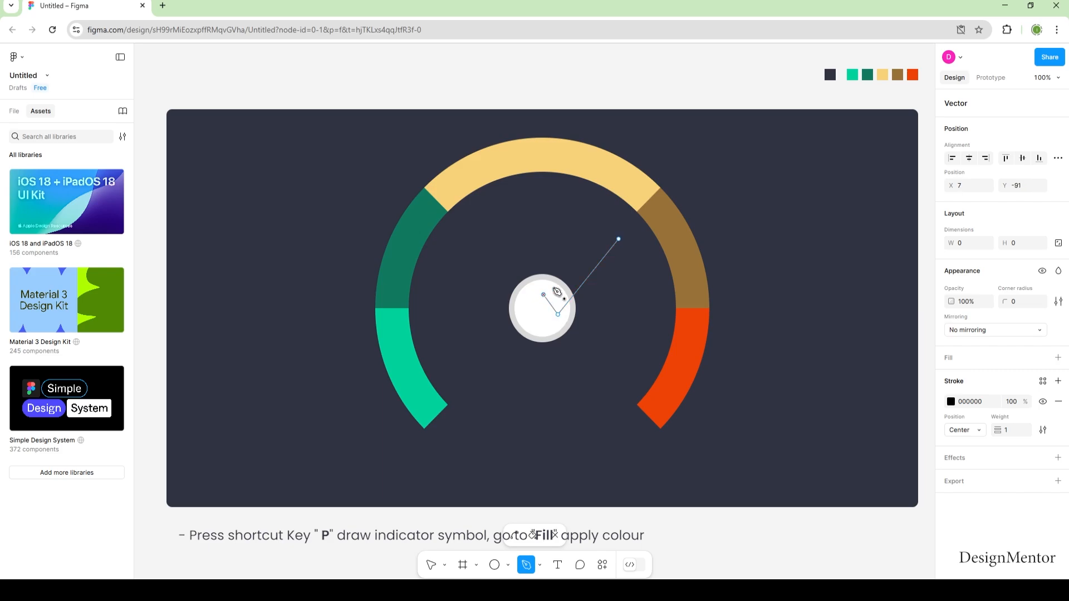
pyautogui.click(618, 240)
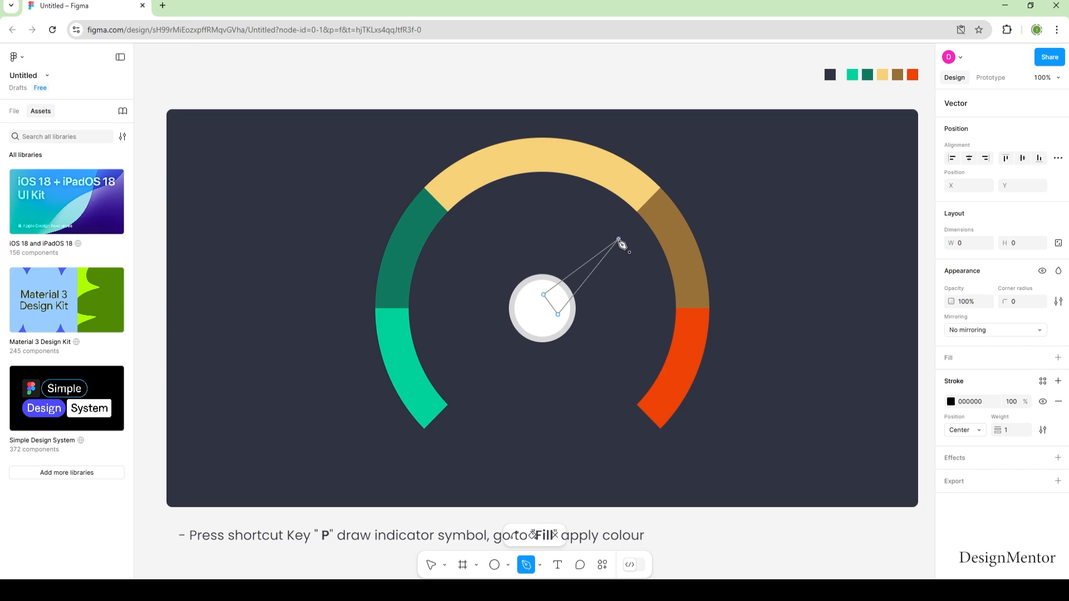
# Fill the needle with white FFFFFF and remove its black stroke
pyautogui.click(952, 361)
pyautogui.click(951, 378)
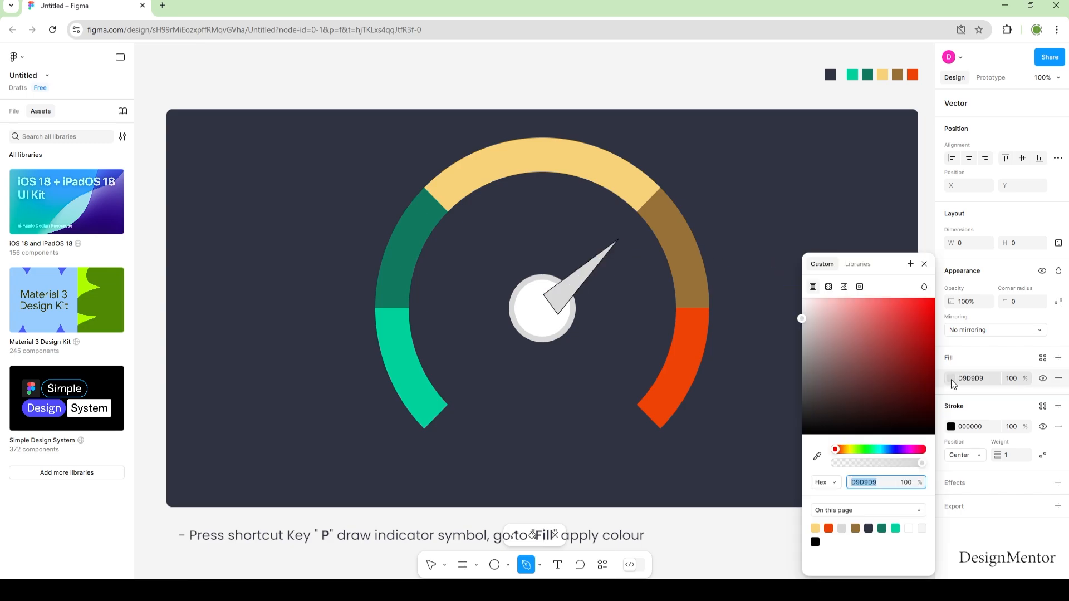
pyautogui.moveTo(861, 333); pyautogui.dragTo(797, 297)
pyautogui.press('Escape')
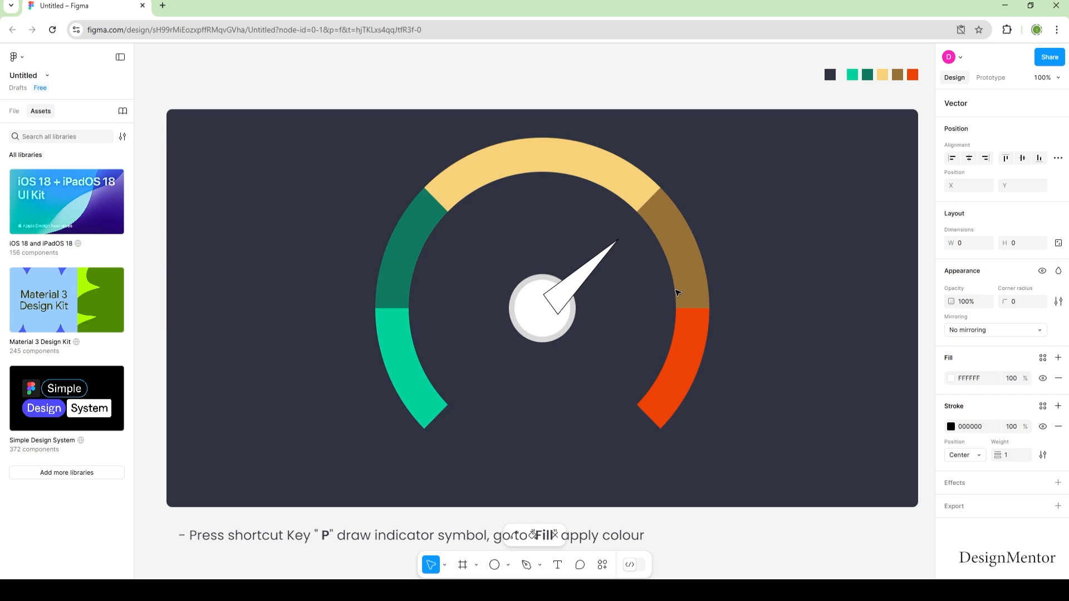
pyautogui.click(1058, 427)
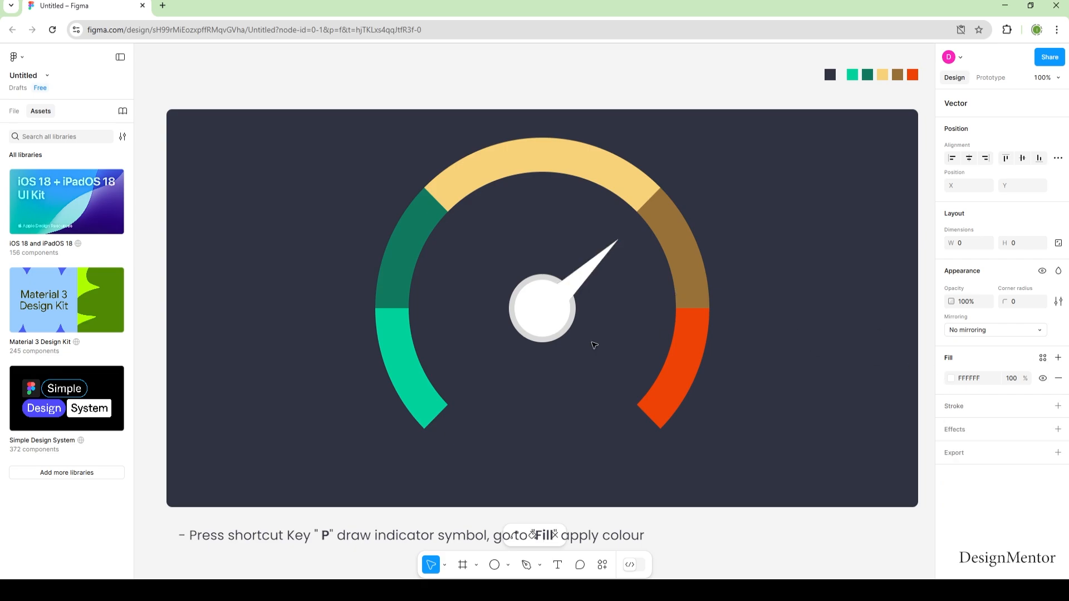
# Move the needle's upper base vertex slightly outward so the shape is about 141 × 133, and finish vector editing
pyautogui.click(544, 299)
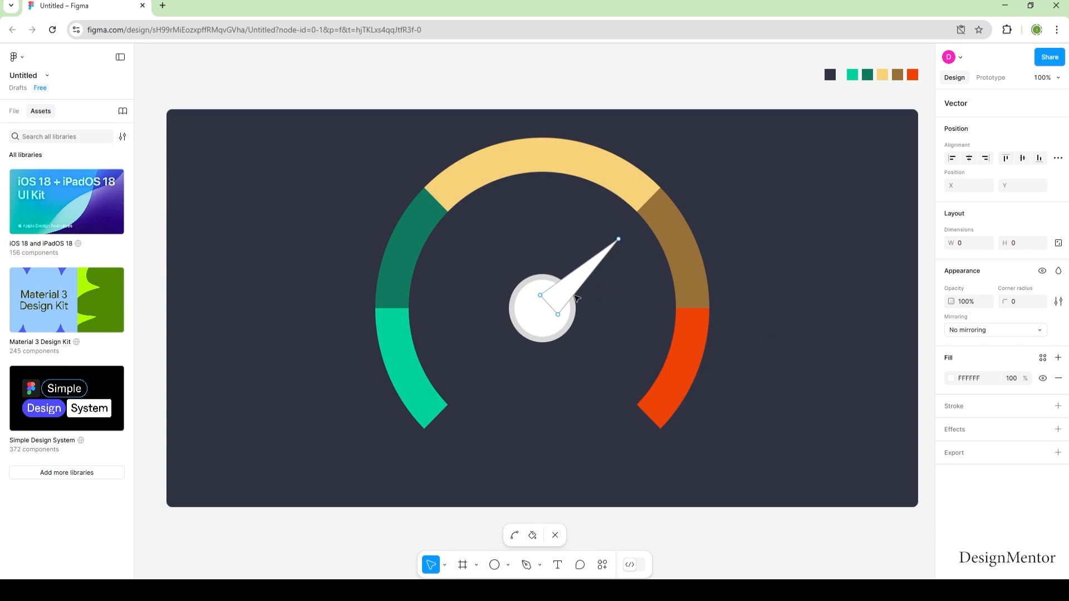
pyautogui.press('Escape')
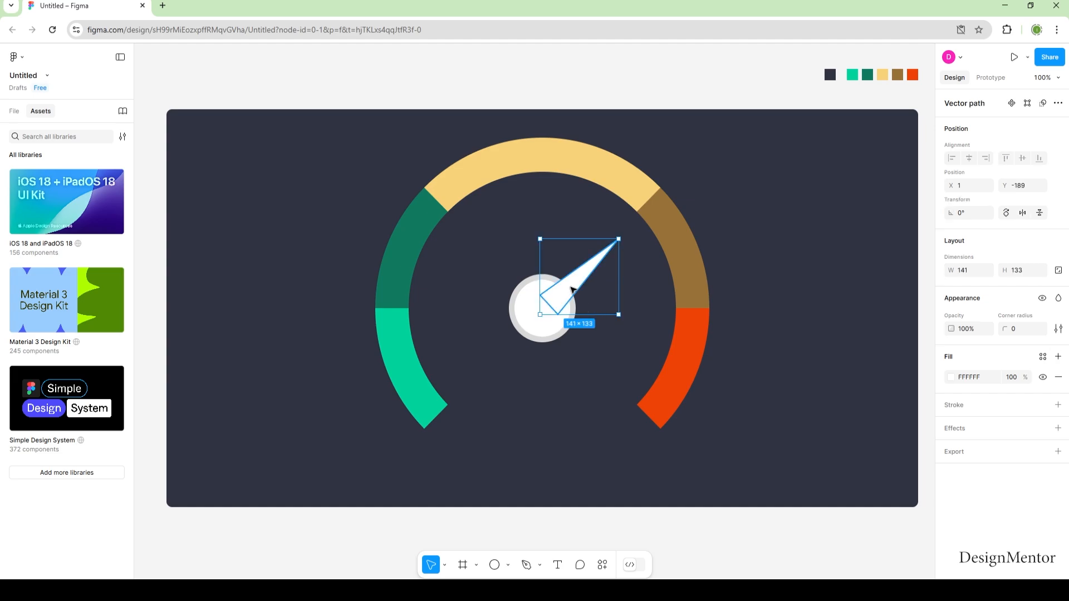
pyautogui.click(635, 349)
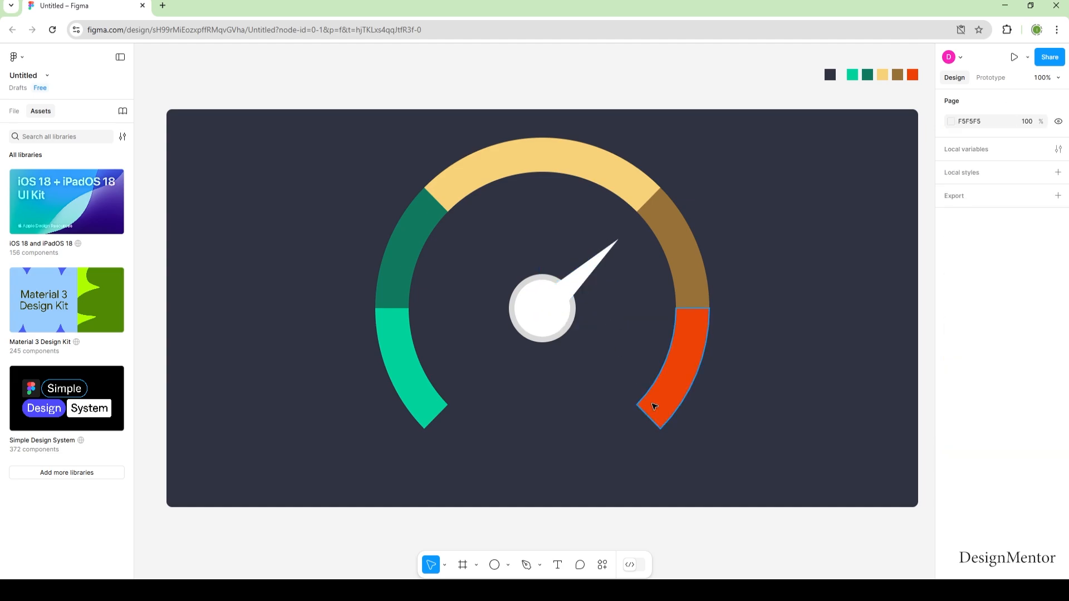
# Combine the needle and the white circle into one shape with Union
pyautogui.click(576, 285)
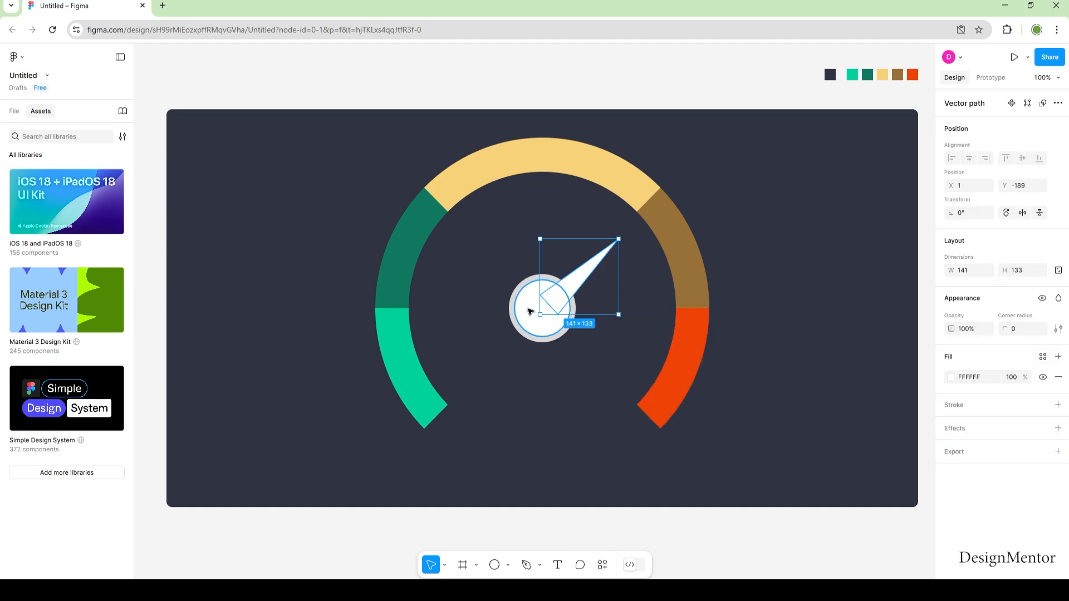
pyautogui.keyDown('shift'); pyautogui.click(531, 312); pyautogui.keyUp('shift')
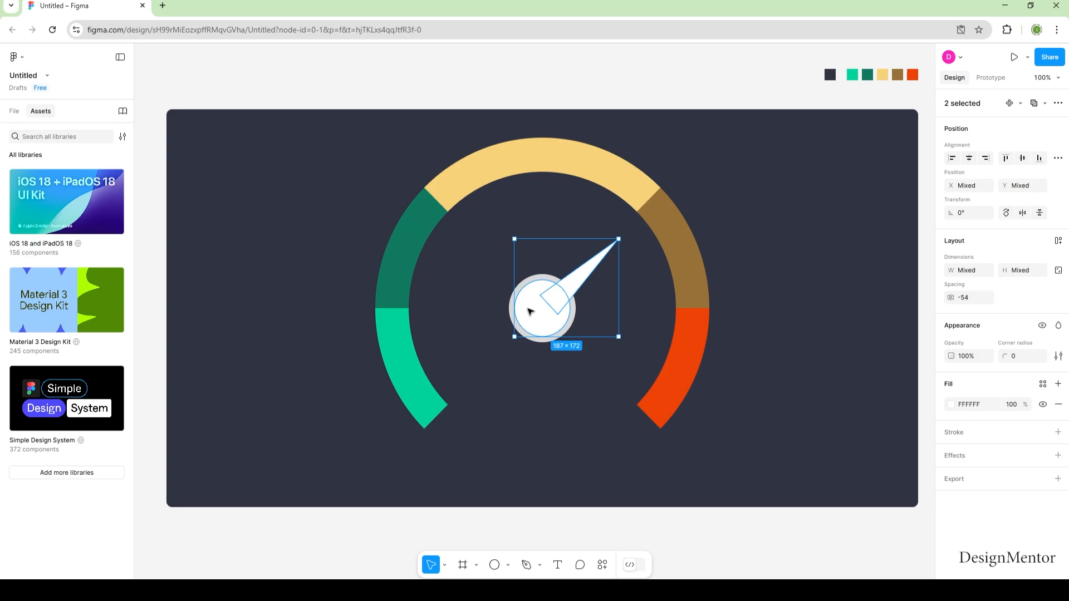
pyautogui.click(1045, 103)
pyautogui.click(967, 128)
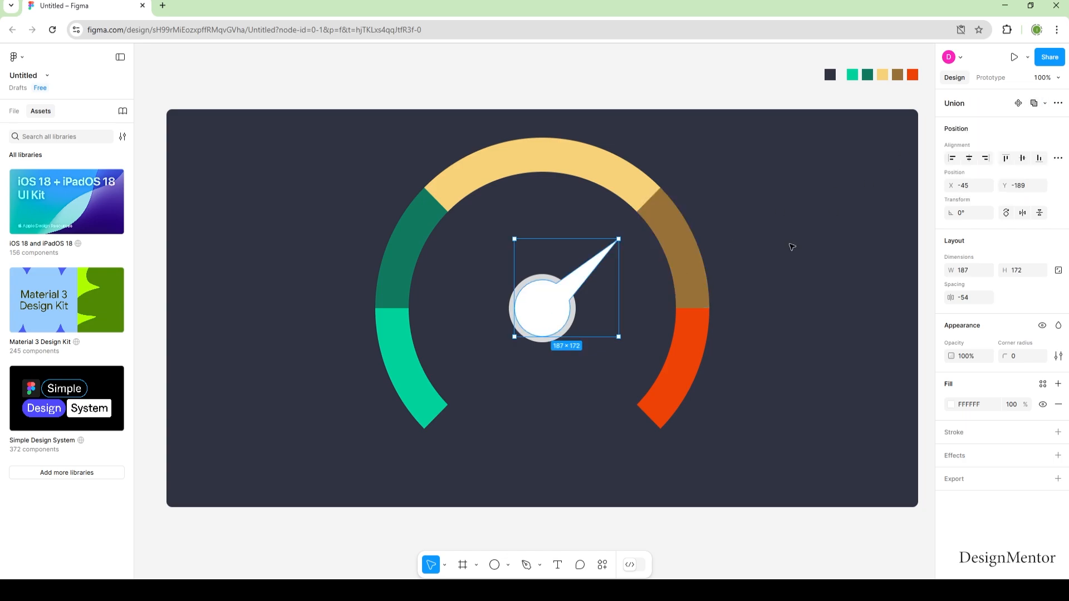
pyautogui.click(793, 280)
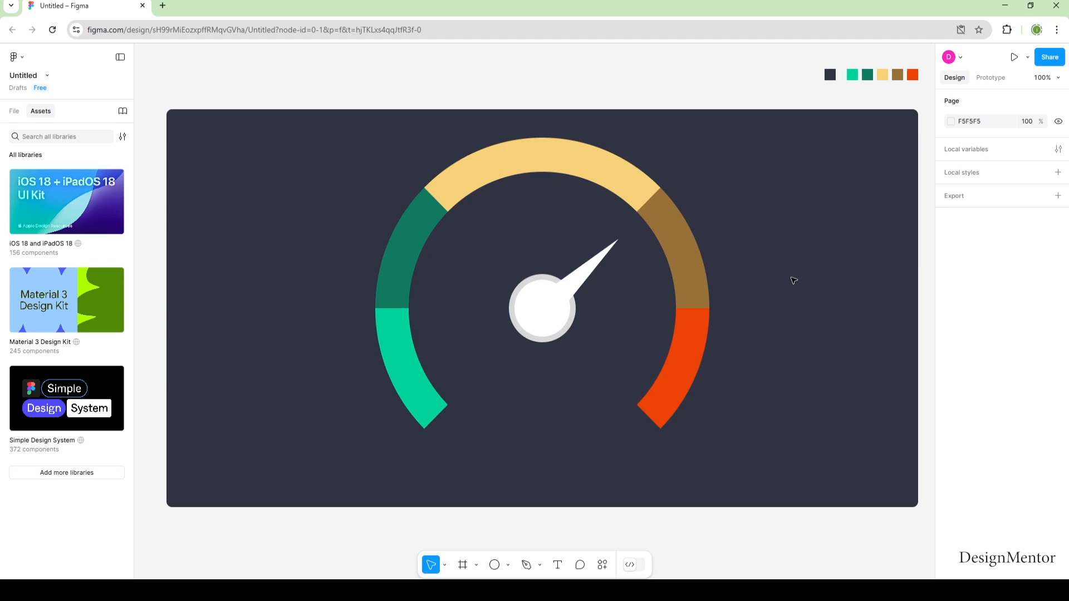
# Add the text label 0% inside the ring at the light green segment's lower end and fill it white FFFFFF
pyautogui.press('t')
pyautogui.click(465, 399)
pyautogui.write('0%')
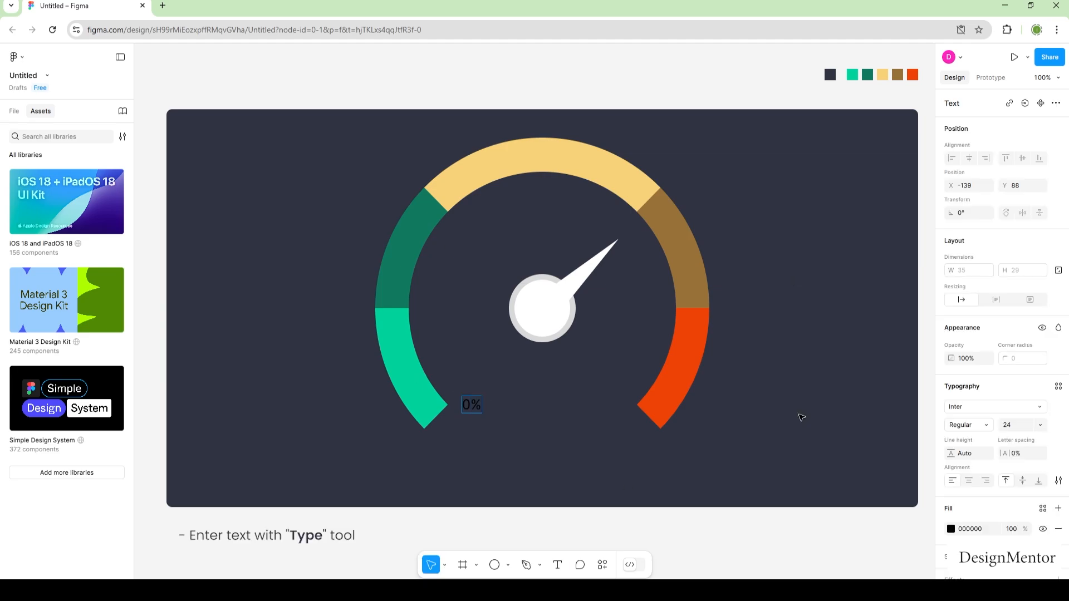
pyautogui.click(951, 529)
pyautogui.moveTo(801, 433); pyautogui.dragTo(793, 296)
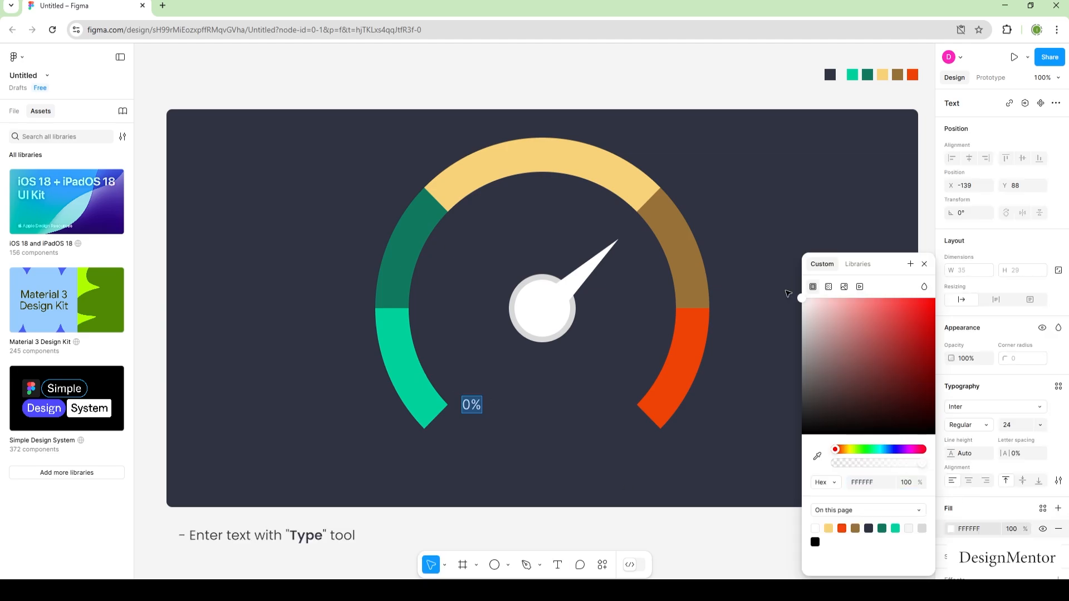
pyautogui.click(788, 294)
pyautogui.click(568, 477)
# Place copies of the 0% label inside the ring, labelling them 20% at the light-dark green boundary and 40% at the green-yellow boundary
pyautogui.moveTo(472, 408); pyautogui.dragTo(430, 311)
pyautogui.write('20%')
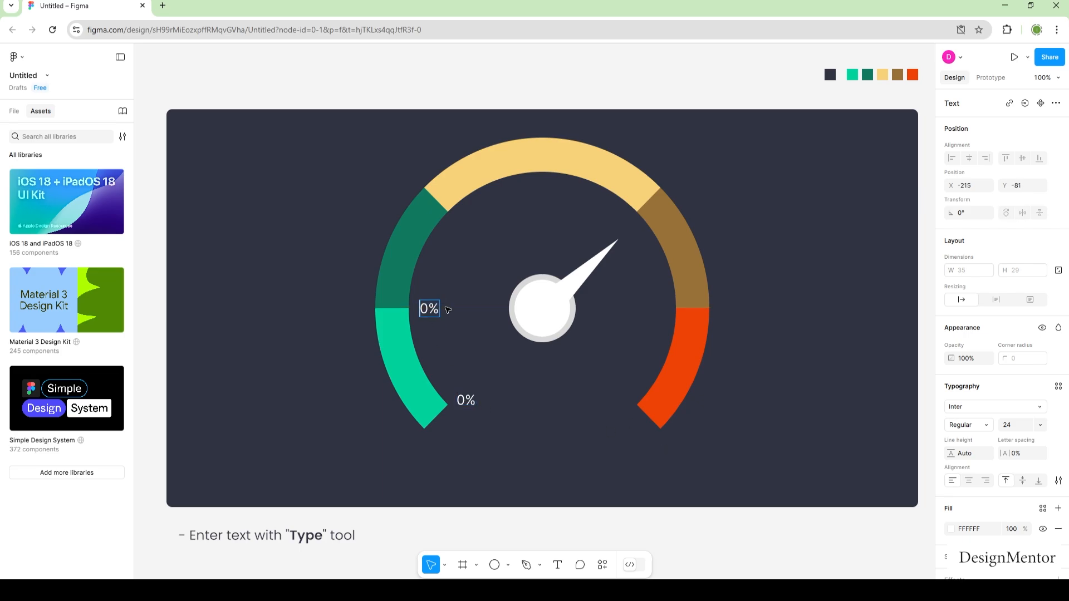
pyautogui.press('Escape')
pyautogui.moveTo(438, 311); pyautogui.dragTo(615, 221)
pyautogui.doubleClick(470, 226)
pyautogui.write('40%')
pyautogui.press('Escape')
pyautogui.doubleClick(611, 220)
pyautogui.hotkey('shift', 'Left')
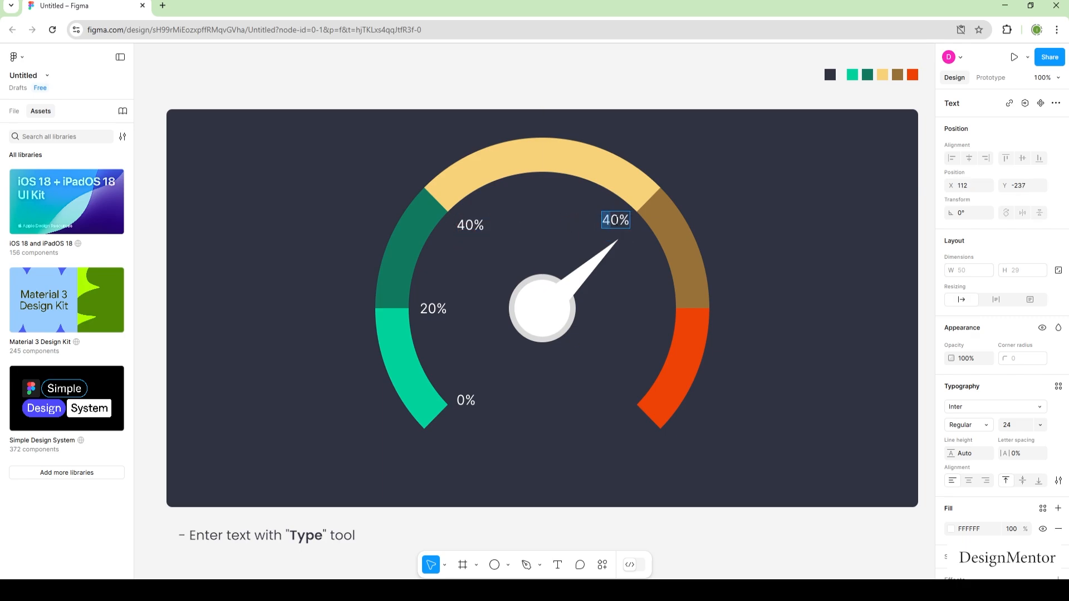
pyautogui.write('6')
pyautogui.press('Escape')
pyautogui.press('6')
pyautogui.click(702, 536)
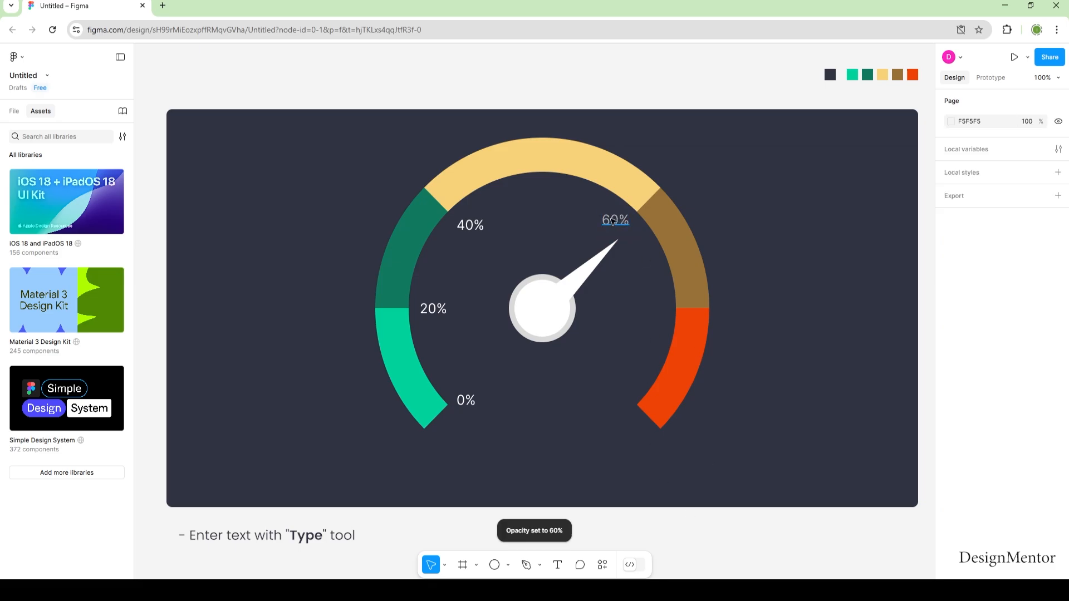
pyautogui.click(617, 222)
pyautogui.press('Delete')
# Duplicate the 40% label and move the copy horizontally to X 120, beside the yellow-brown boundary
pyautogui.click(467, 226)
pyautogui.hotkey('ctrl', 'd')
pyautogui.hotkey('shift', 'Right')
pyautogui.hotkey('shift', 'Right')
pyautogui.hotkey('shift', 'Right')
pyautogui.hotkey('shift', 'Right')
pyautogui.hotkey('shift', 'Right')
pyautogui.hotkey('shift', 'Right')
pyautogui.hotkey('shift', 'Right')
pyautogui.hotkey('shift', 'Right')
pyautogui.hotkey('shift', 'Right')
pyautogui.hotkey('shift', 'Right')
pyautogui.hotkey('shift', 'Right')
pyautogui.hotkey('shift', 'Right')
pyautogui.hotkey('shift', 'Right')
pyautogui.hotkey('shift', 'Right')
pyautogui.hotkey('shift', 'Right')
pyautogui.hotkey('shift', 'Right')
pyautogui.hotkey('shift', 'Right')
pyautogui.hotkey('shift', 'Right')
pyautogui.hotkey('shift', 'Right')
pyautogui.hotkey('shift', 'Right')
pyautogui.hotkey('shift', 'Right')
pyautogui.hotkey('shift', 'Right')
pyautogui.hotkey('shift', 'Right')
pyautogui.hotkey('shift', 'Right')
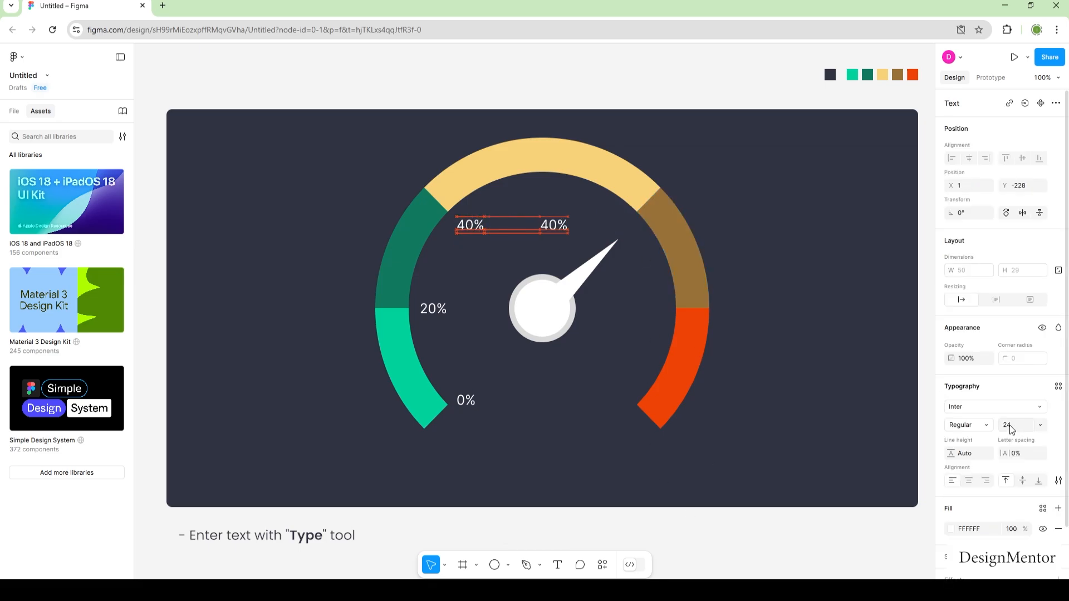
# Change the text of the copied label beside the yellow-brown boundary to 60%
pyautogui.doubleClick(615, 226)
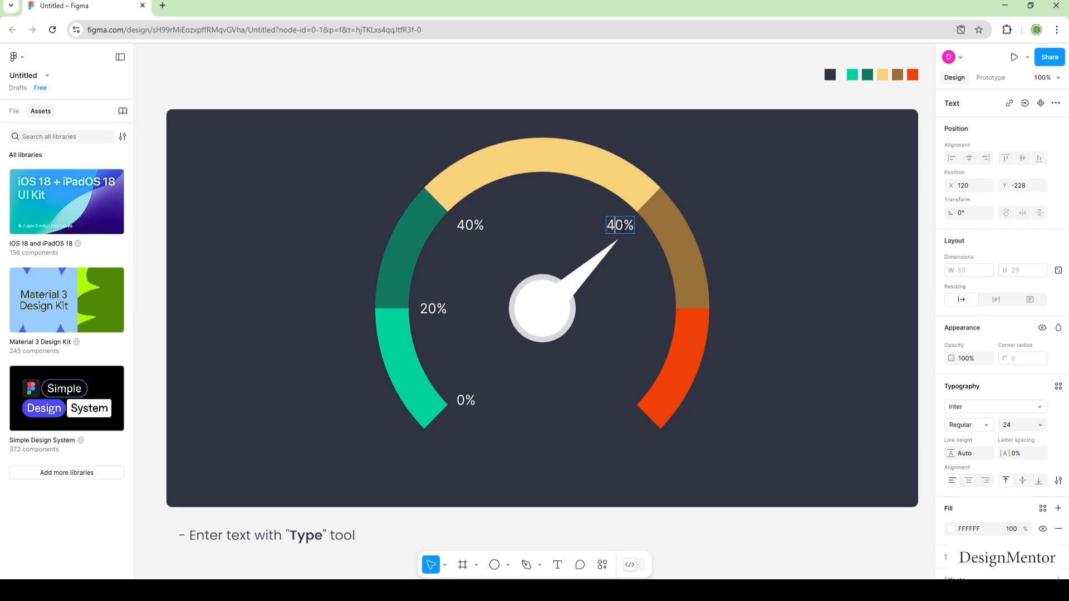
pyautogui.moveTo(615, 226); pyautogui.dragTo(607, 226)
pyautogui.write('6')
pyautogui.press('Escape')
# Duplicate the 20% label and move the copy horizontally to X 175, beside the brown-orange boundary
pyautogui.click(433, 309)
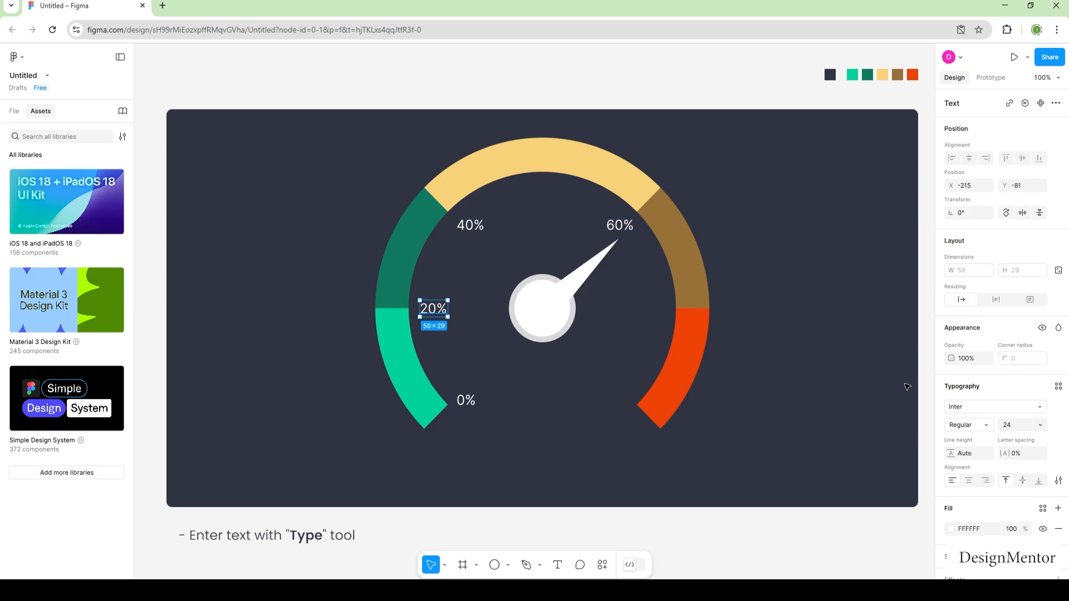
pyautogui.hotkey('ctrl', 'd')
pyautogui.hotkey('shift', 'Right')
pyautogui.hotkey('shift', 'Right')
pyautogui.hotkey('shift', 'Right')
pyautogui.hotkey('shift', 'Right')
pyautogui.hotkey('shift', 'Right')
pyautogui.hotkey('shift', 'Right')
pyautogui.hotkey('shift', 'Right')
pyautogui.hotkey('shift', 'Right')
pyautogui.hotkey('shift', 'Right')
pyautogui.hotkey('shift', 'Right')
pyautogui.hotkey('shift', 'Right')
pyautogui.hotkey('shift', 'Right')
pyautogui.hotkey('shift', 'Right')
pyautogui.hotkey('shift', 'Right')
pyautogui.hotkey('shift', 'Right')
pyautogui.hotkey('shift', 'Right')
pyautogui.hotkey('shift', 'Right')
pyautogui.hotkey('shift', 'Right')
pyautogui.hotkey('shift', 'Right')
pyautogui.hotkey('shift', 'Right')
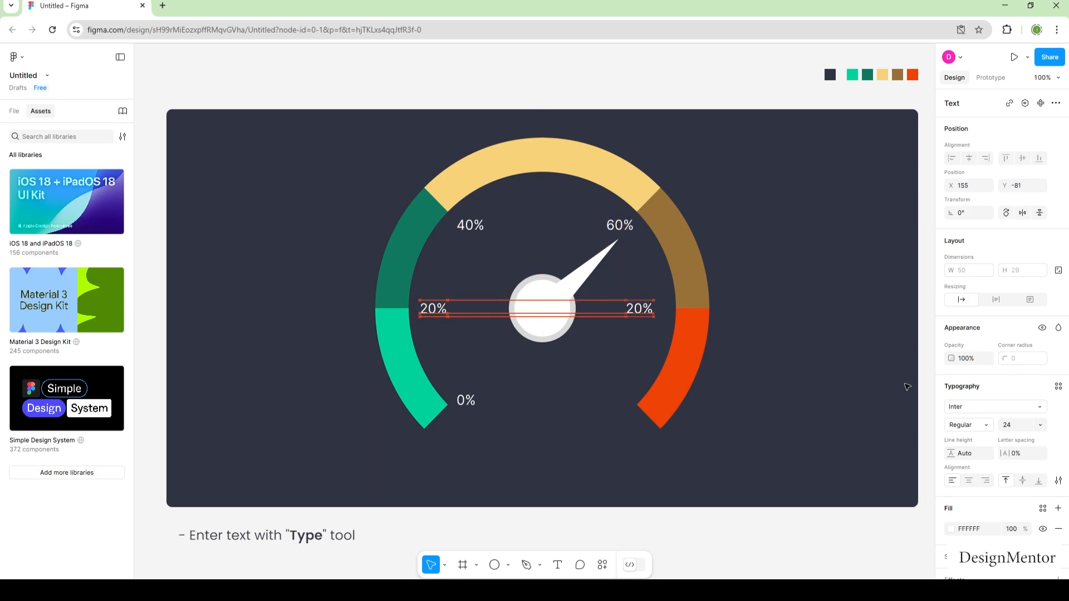
pyautogui.hotkey('shift', 'Right')
pyautogui.hotkey('shift', 'Right')
# Change the text of the copied label beside the brown-orange boundary to 80%
pyautogui.doubleClick(648, 309)
pyautogui.moveTo(646, 310); pyautogui.dragTo(637, 310)
pyautogui.write('8')
pyautogui.press('Escape')
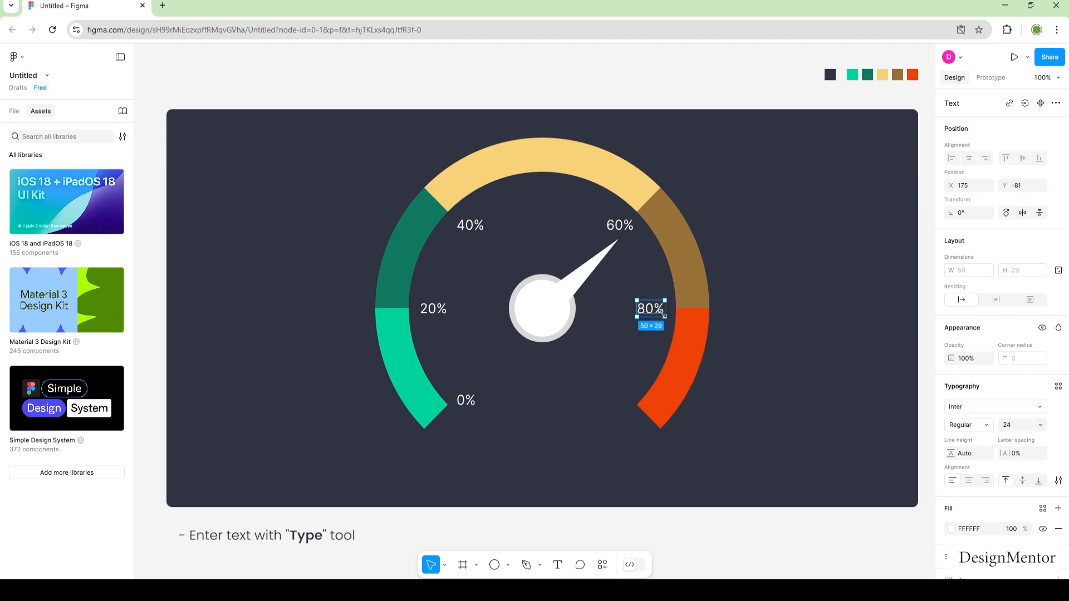
# Duplicate the 0% label and move the copy horizontally to X 121, beside the orange-red segment's lower end
pyautogui.click(466, 400)
pyautogui.hotkey('ctrl', 'd')
pyautogui.hotkey('shift', 'Right')
pyautogui.hotkey('shift', 'Right')
pyautogui.hotkey('shift', 'Right')
pyautogui.hotkey('shift', 'Right')
pyautogui.hotkey('shift', 'Right')
pyautogui.hotkey('shift', 'Right')
pyautogui.hotkey('shift', 'Right')
pyautogui.hotkey('shift', 'Right')
pyautogui.hotkey('shift', 'Right')
pyautogui.hotkey('shift', 'Right')
pyautogui.hotkey('shift', 'Right')
pyautogui.hotkey('shift', 'Right')
pyautogui.hotkey('shift', 'Right')
pyautogui.hotkey('shift', 'Right')
pyautogui.hotkey('shift', 'Right')
pyautogui.hotkey('shift', 'Right')
pyautogui.hotkey('shift', 'Right')
pyautogui.hotkey('shift', 'Right')
pyautogui.hotkey('shift', 'Right')
pyautogui.hotkey('shift', 'Right')
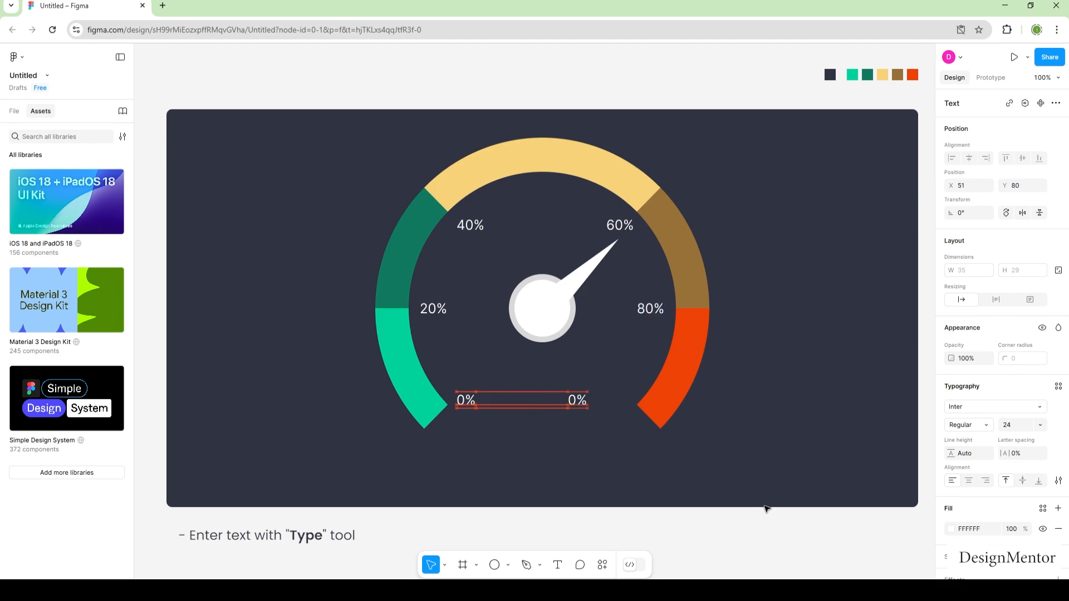
pyautogui.hotkey('shift', 'Right')
pyautogui.hotkey('shift', 'Right')
pyautogui.hotkey('shift', 'Right')
pyautogui.hotkey('shift', 'Right')
pyautogui.hotkey('shift', 'Right')
pyautogui.hotkey('shift', 'Right')
pyautogui.hotkey('shift', 'Right')
pyautogui.press('Escape')
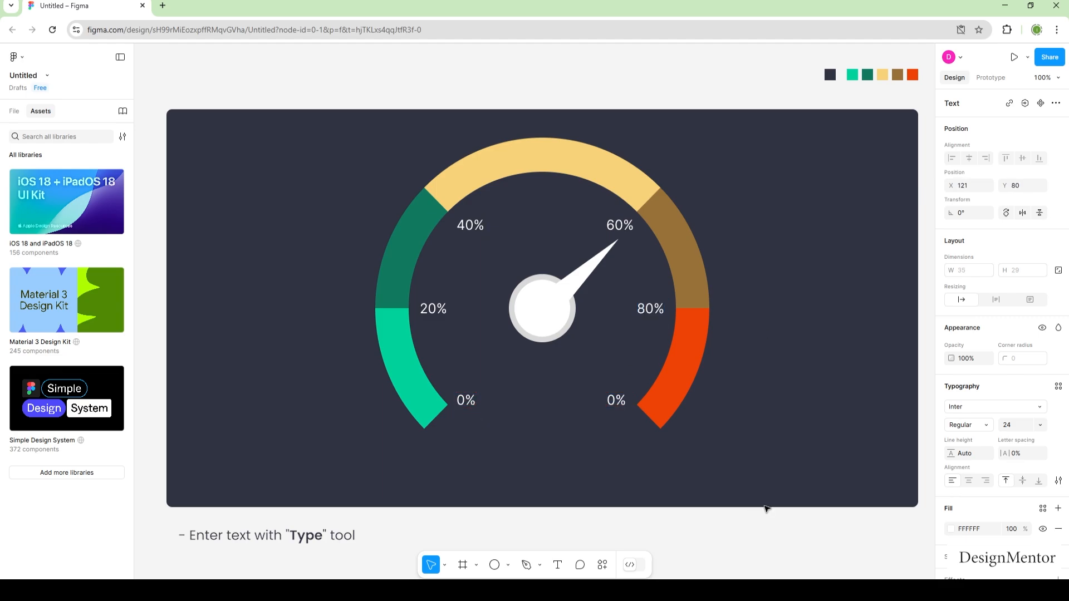
# Change the text of the label at the orange-red segment's lower end to 100%
pyautogui.doubleClick(616, 400)
pyautogui.write('100%')
pyautogui.press('Escape')
pyautogui.press('Escape')
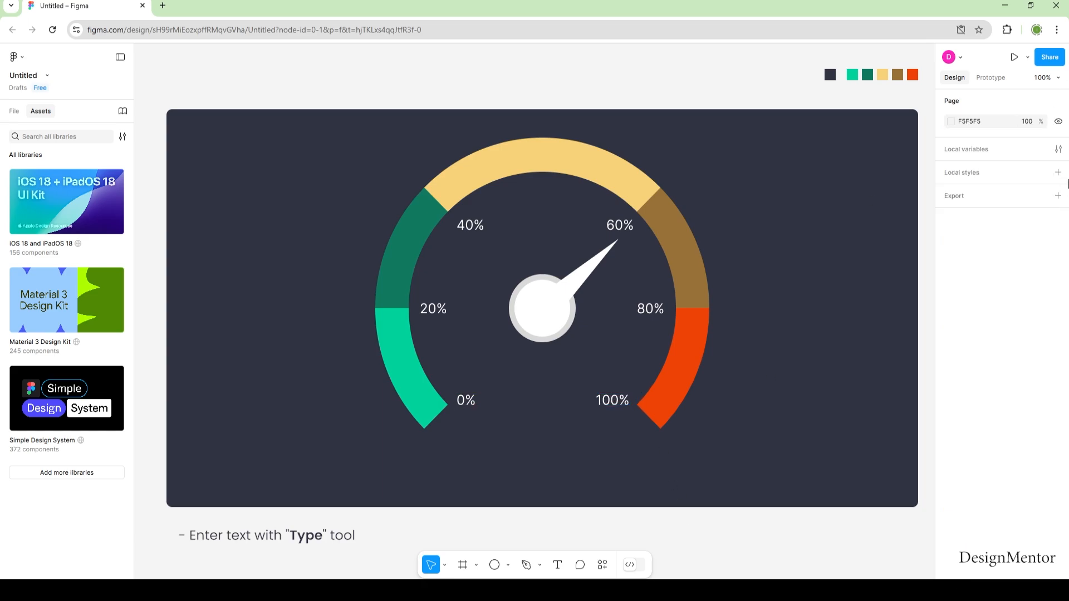